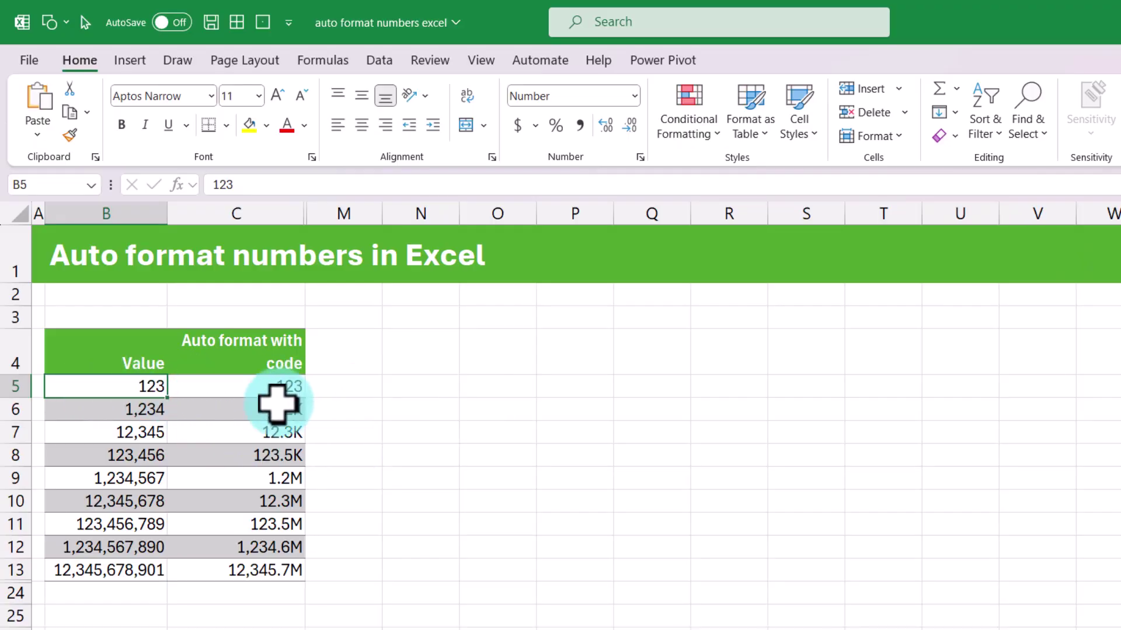
Step: Select the original values in B5:B13, pointing out the entries shown with K and M
left_click_drag(144, 388, 141, 572)
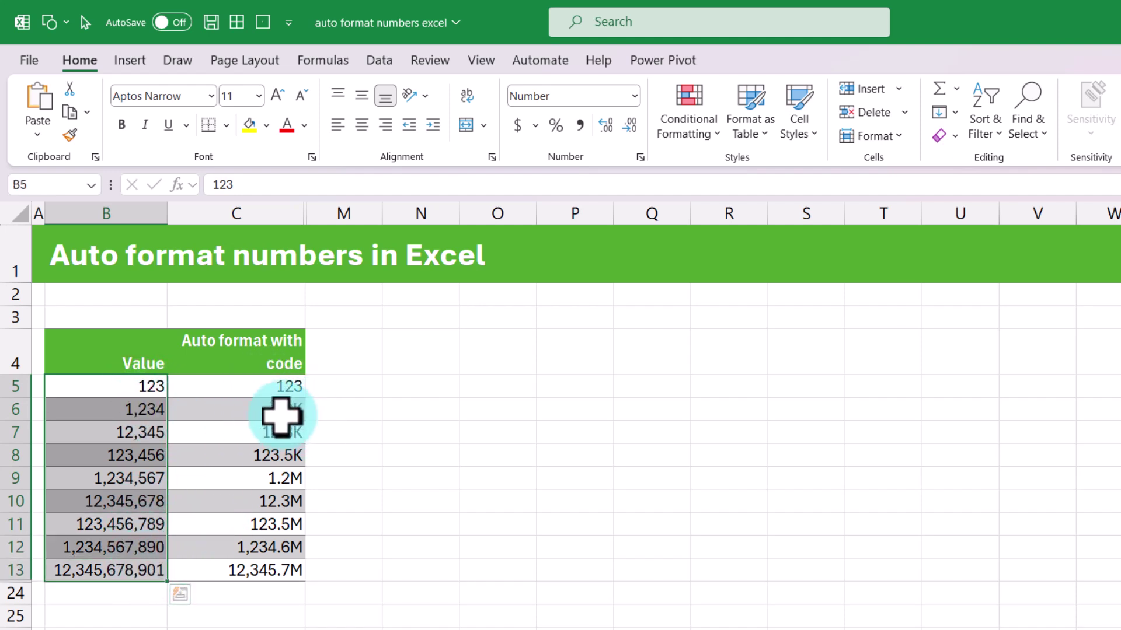
left_click_drag(282, 411, 271, 433)
left_click_drag(271, 478, 270, 524)
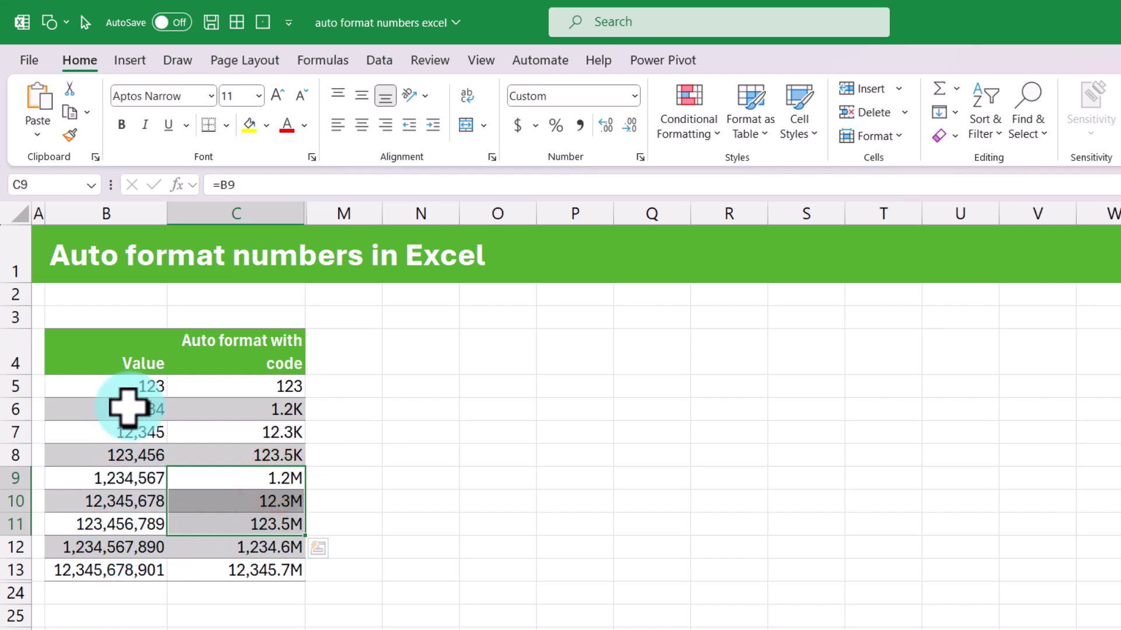
left_click_drag(126, 386, 134, 569)
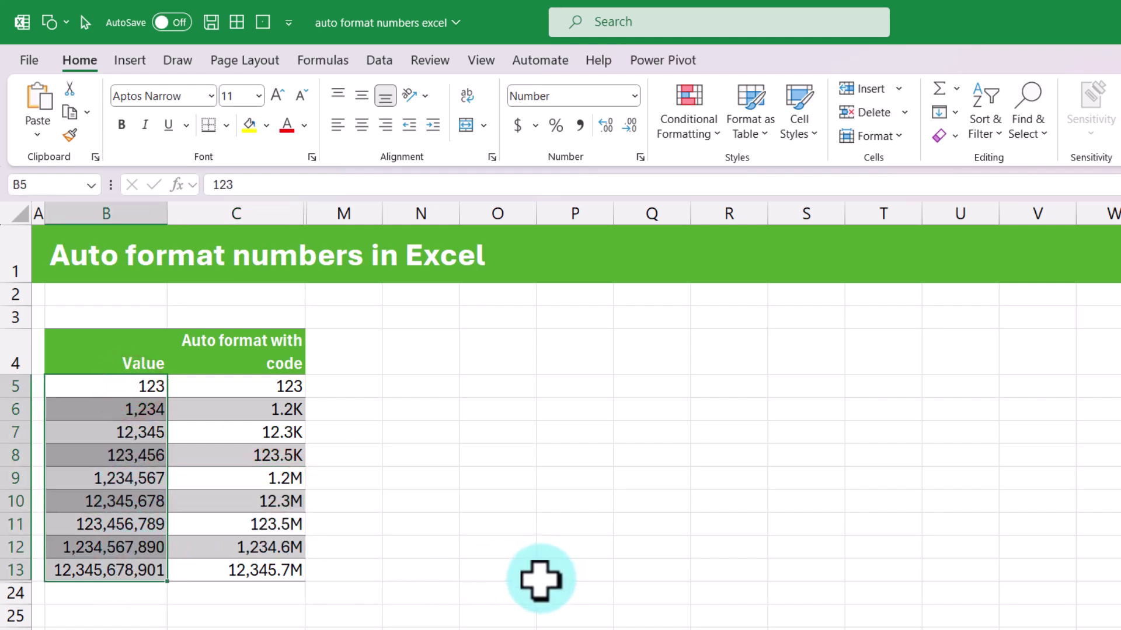
Step: Bring up Format Cells on the Custom category with the #,##0 code ready to edit
key("ctrl+1")
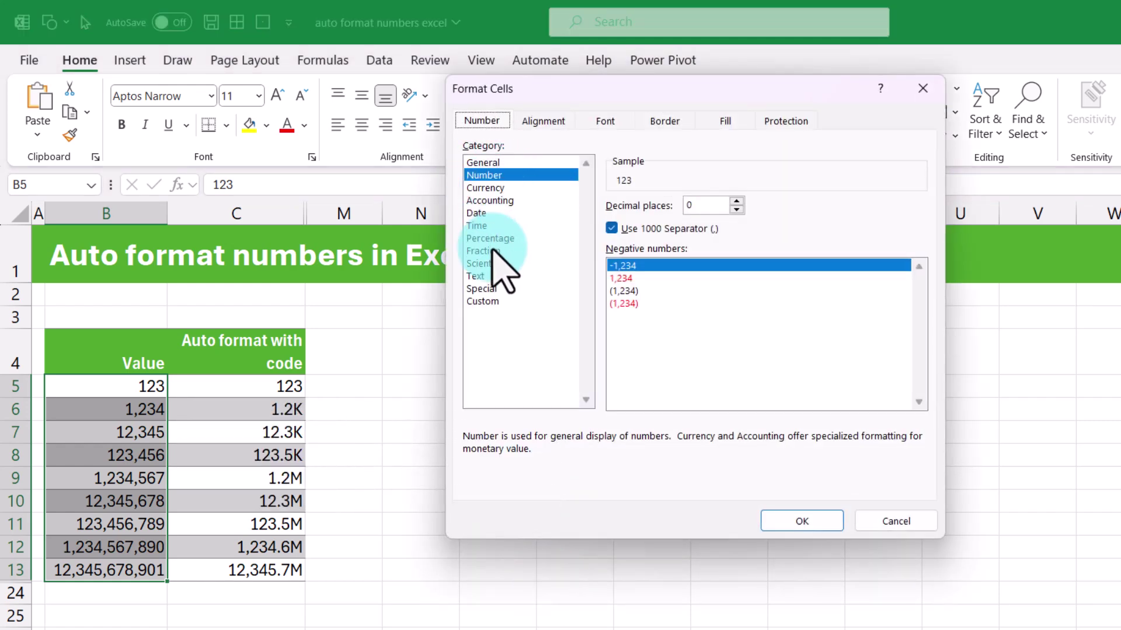
left_click(487, 301)
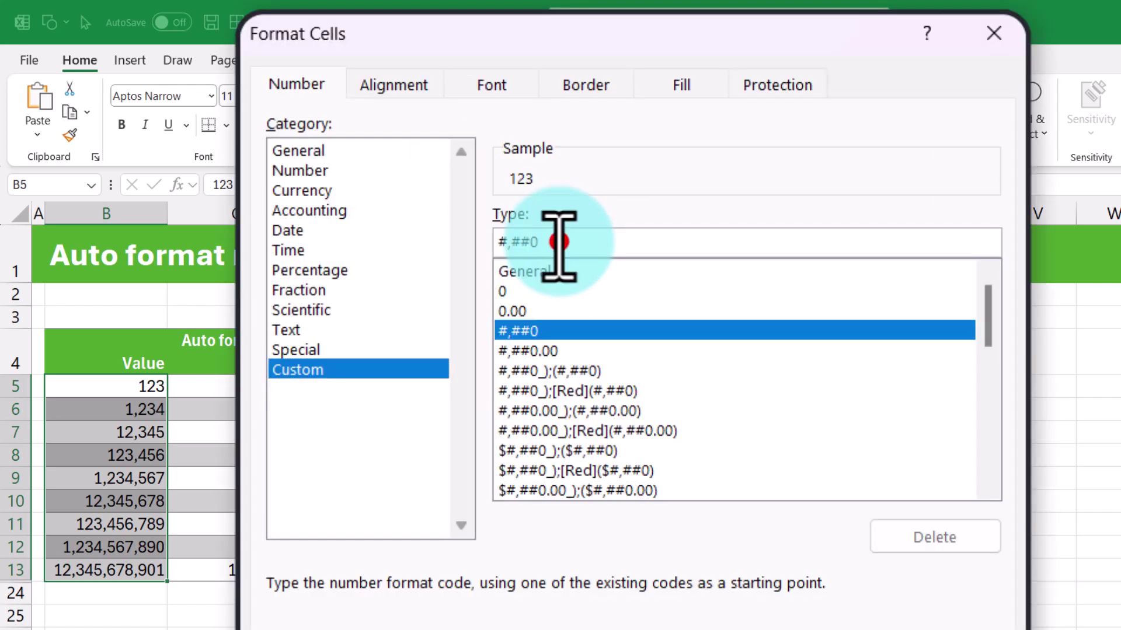
left_click_drag(559, 242, 470, 243)
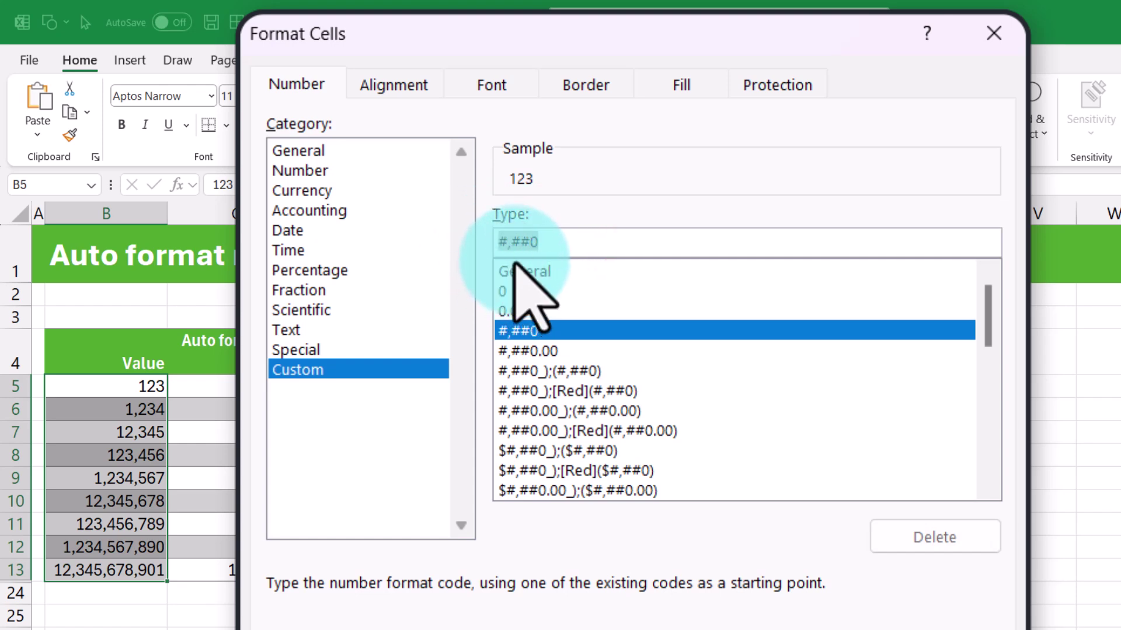
left_click(553, 247)
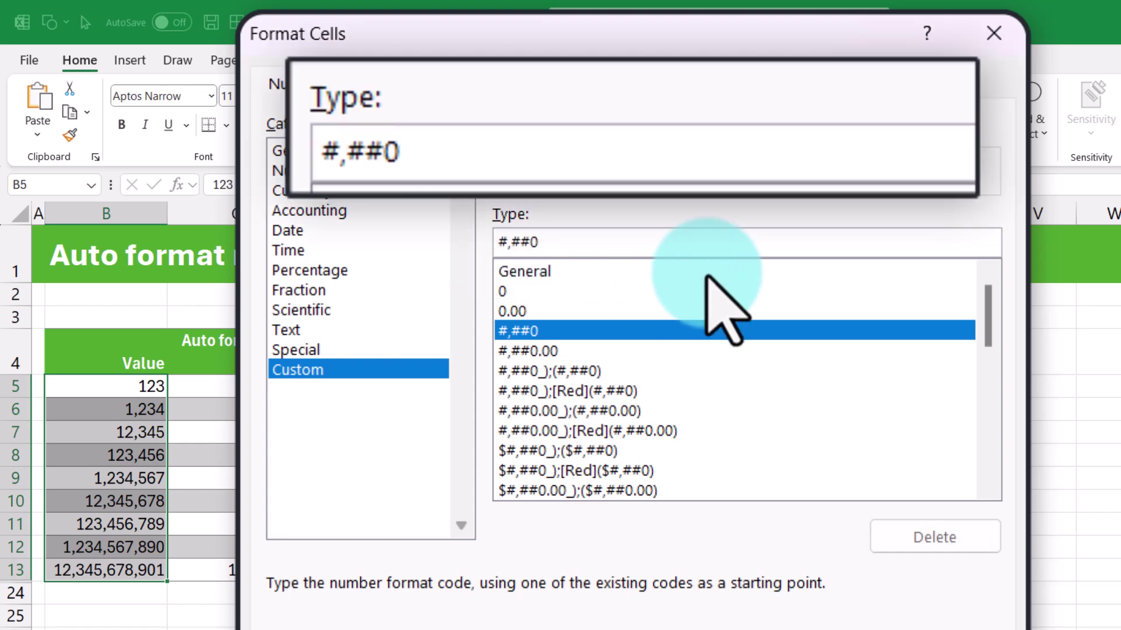
Step: Prefix the format code with [<1000] and move to its end for the K section
type("[")
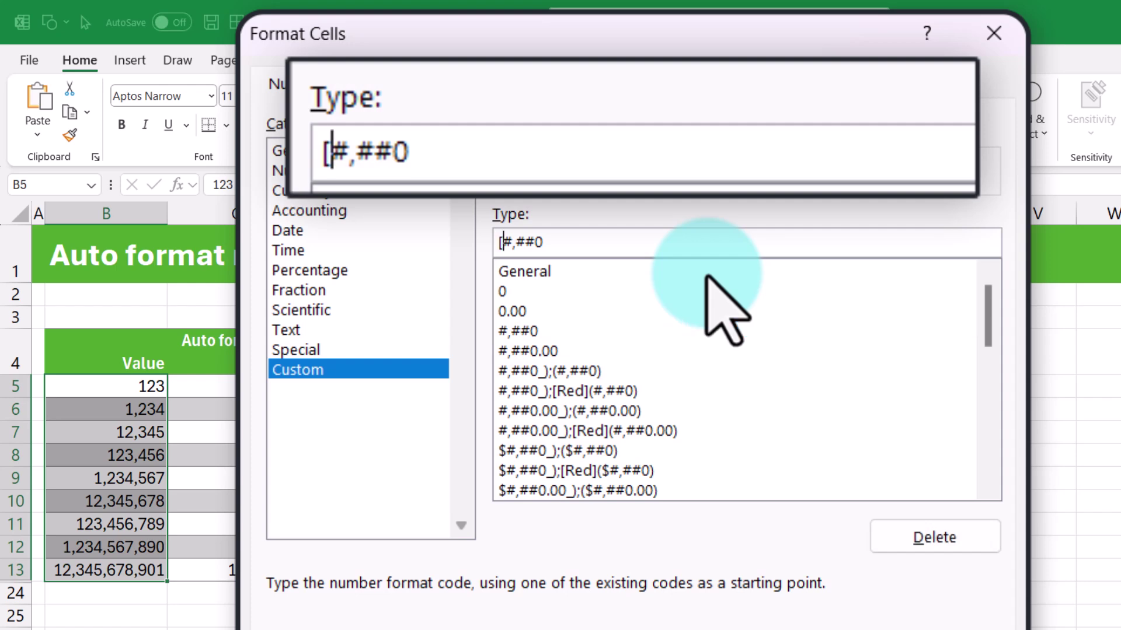
type("<1000]")
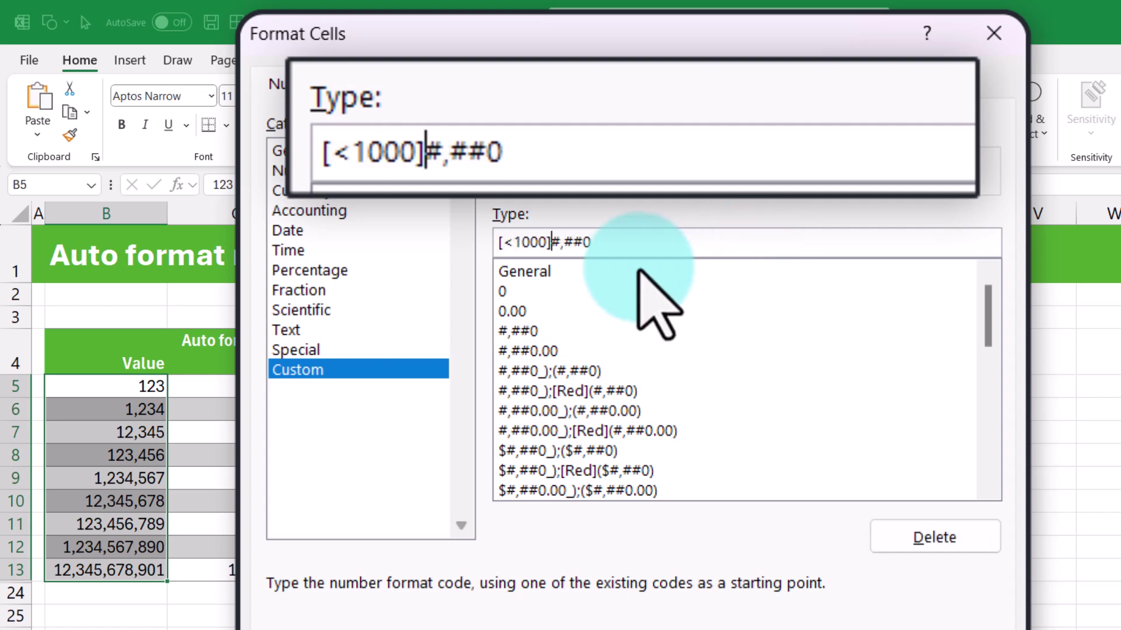
left_click(645, 244)
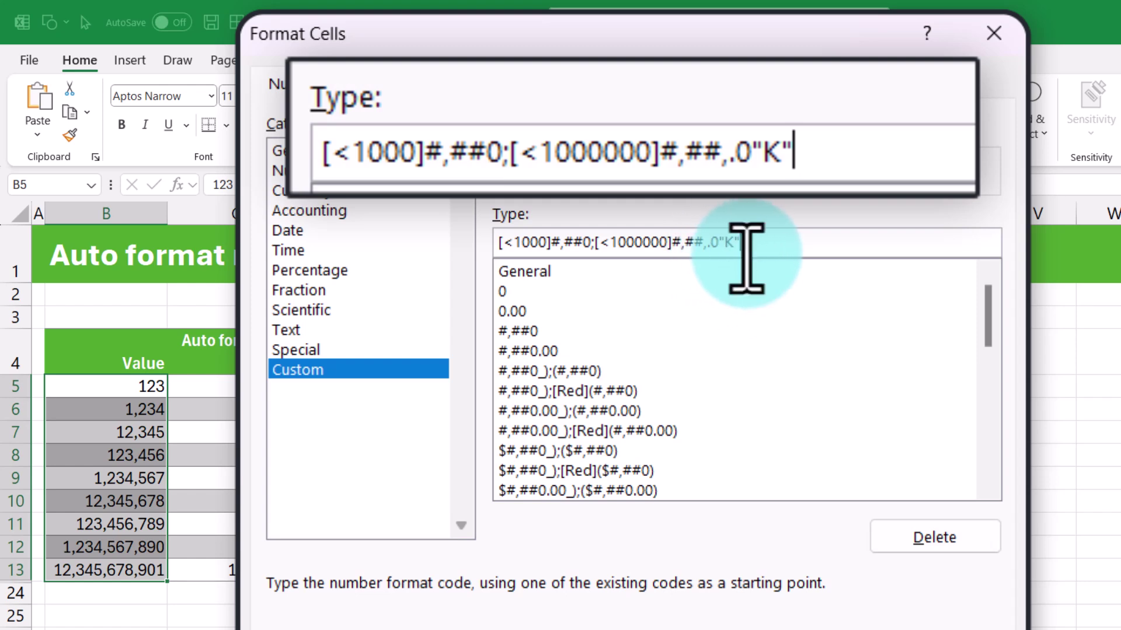
Step: Complete the format code with the millions section #,##,,.0"M"
type(";#,##,,.0\"M")
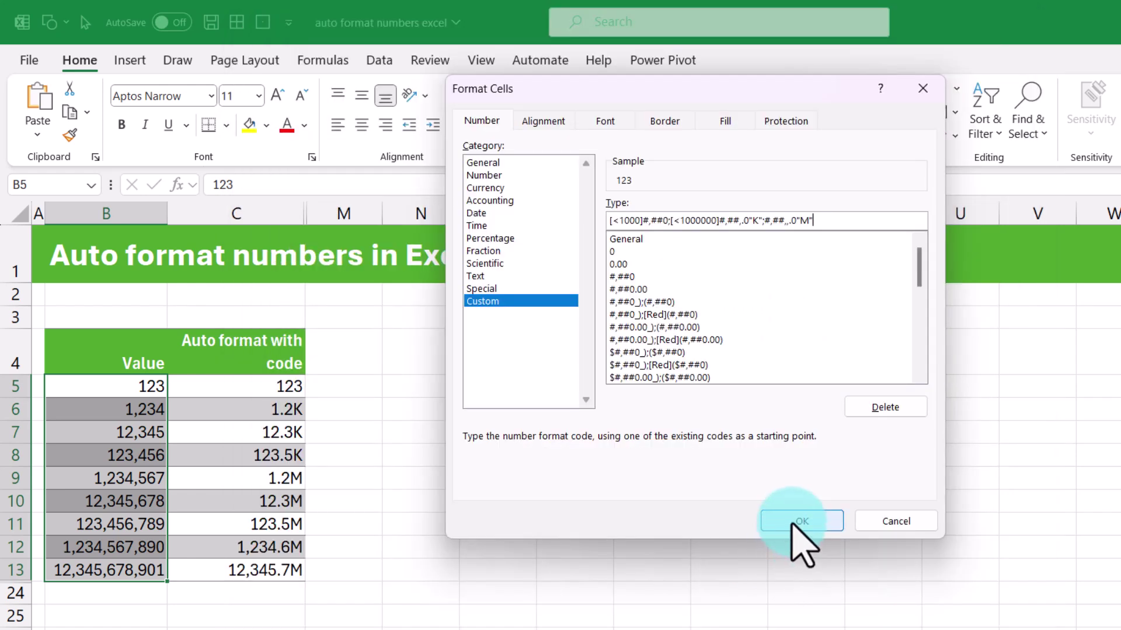
Step: Apply the K/M custom format and compare the K and M results with the codes in C5:C13
left_click(795, 519)
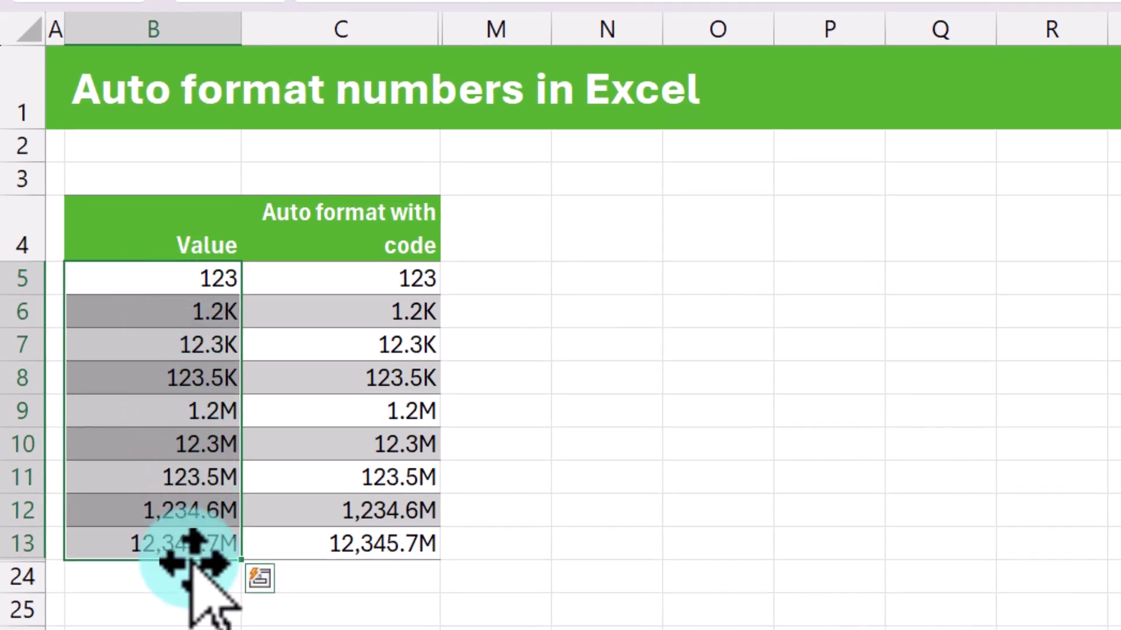
left_click(163, 284)
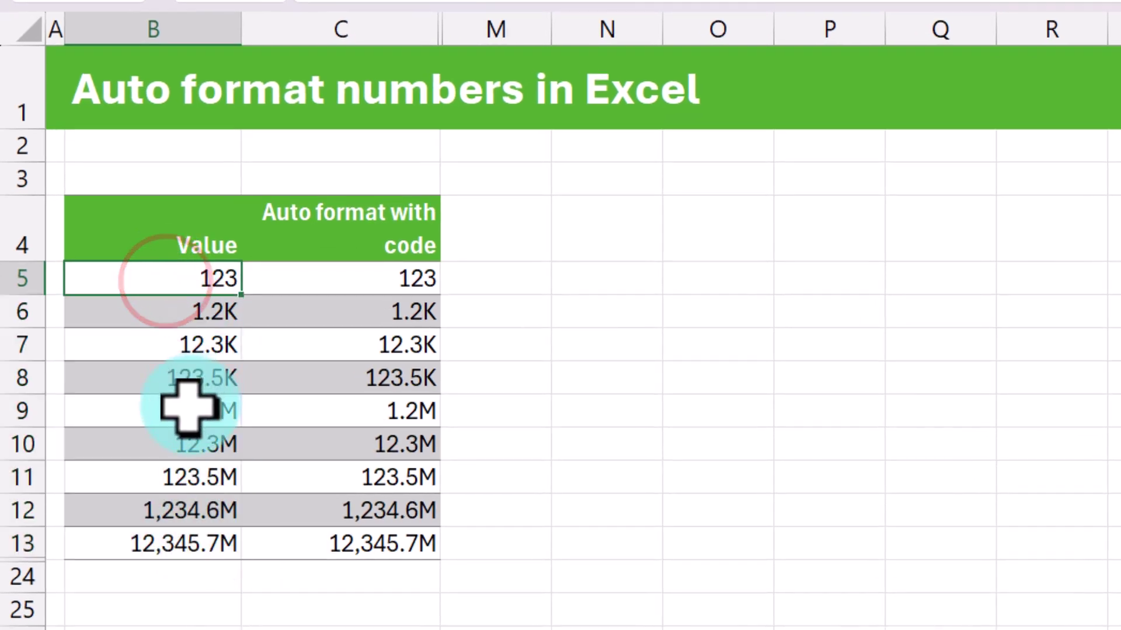
left_click_drag(203, 314, 189, 385)
left_click_drag(188, 423, 190, 540)
left_click_drag(368, 269, 371, 532)
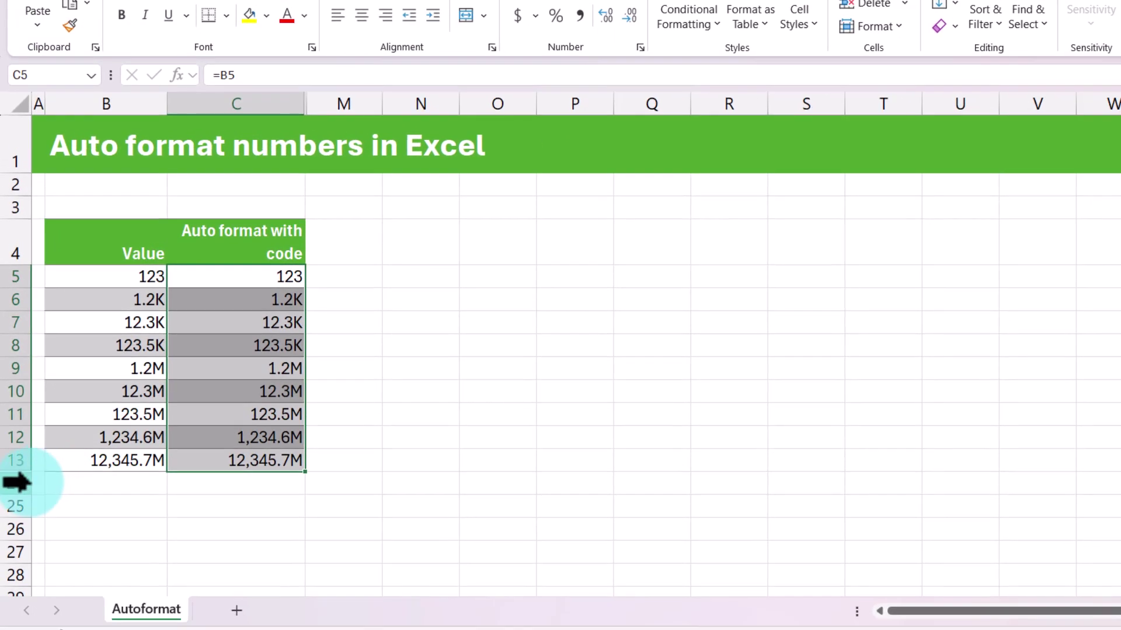
Step: Unhide rows 14–23 by selecting rows 13–24
left_click(22, 576)
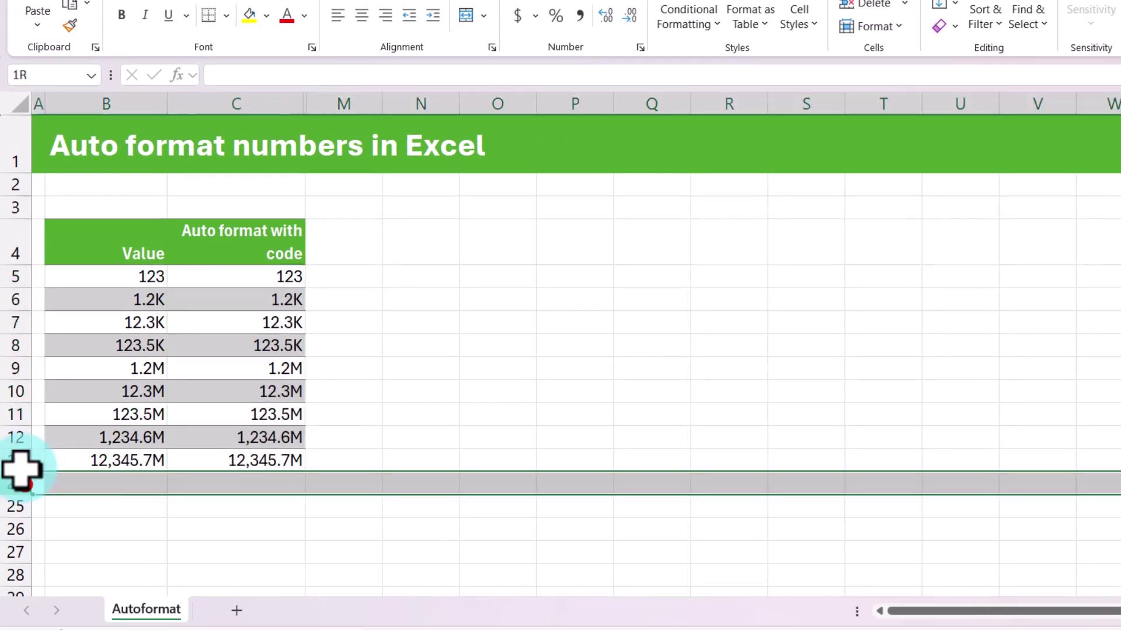
left_click_drag(23, 470, 15, 462)
right_click(13, 461)
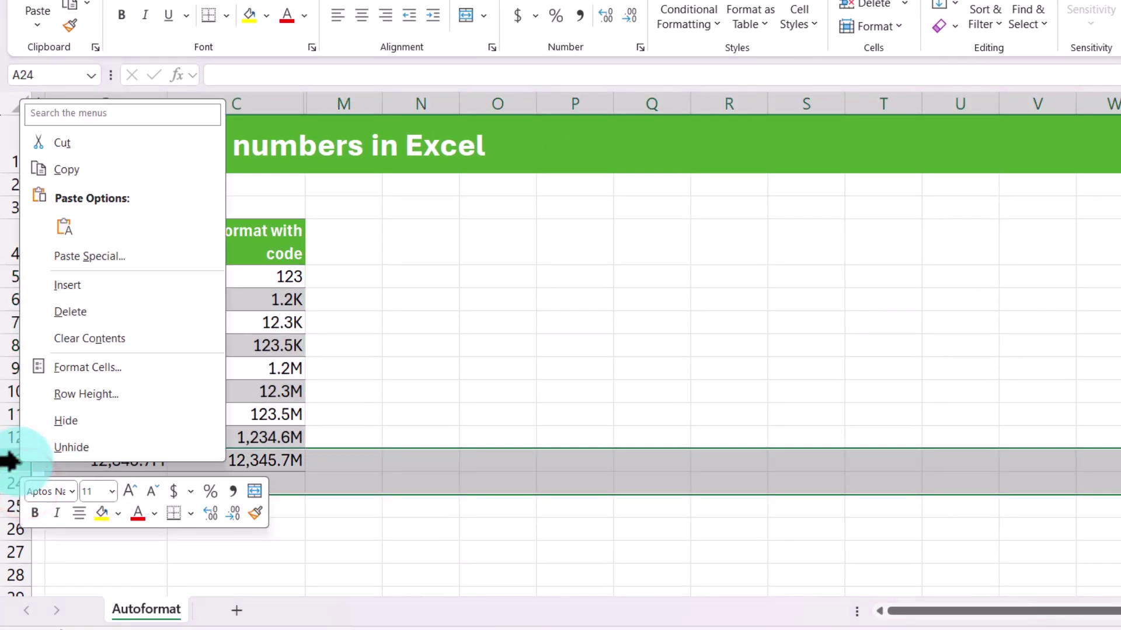
left_click(88, 449)
Step: Select the negative values B14:B23 and their matching results C14:C22
left_click(137, 334)
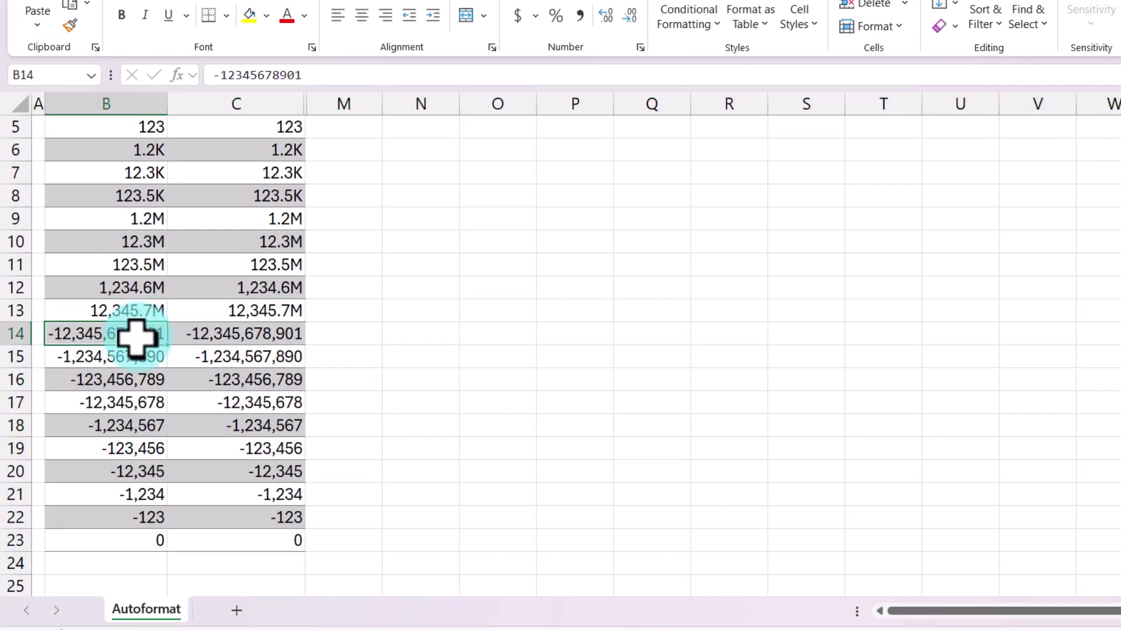
left_click_drag(135, 365, 136, 538)
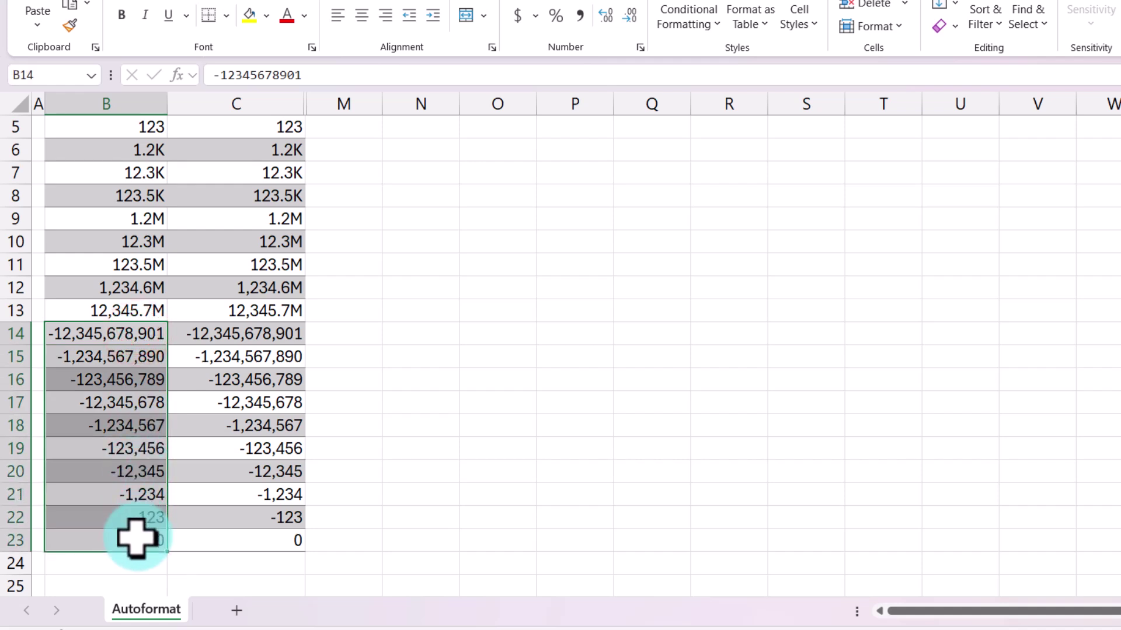
left_click_drag(250, 335, 240, 521)
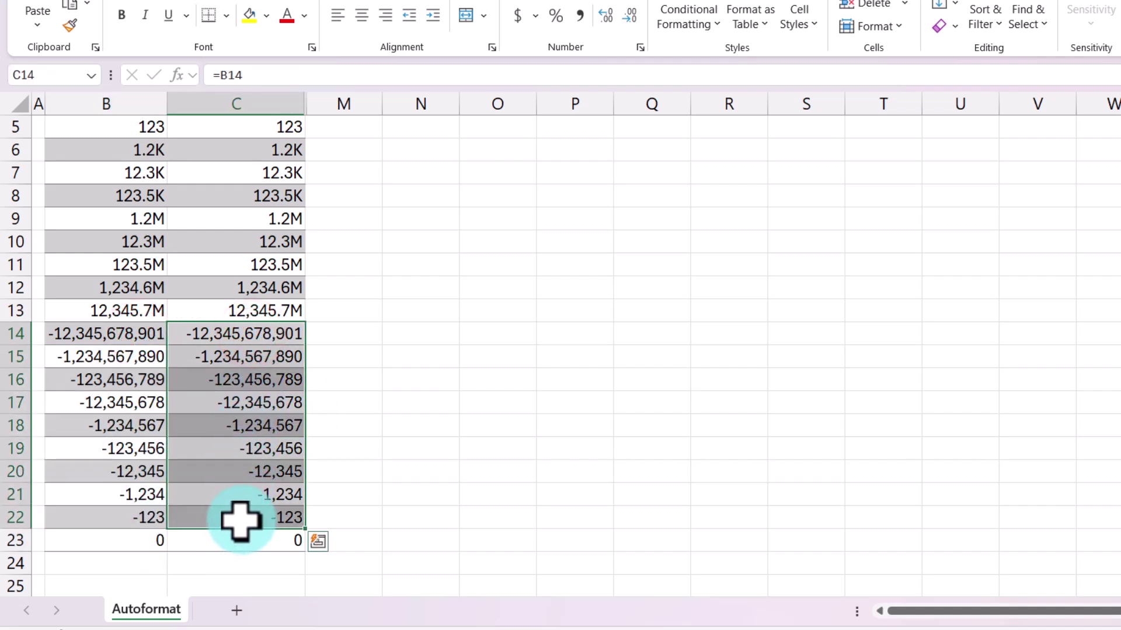
scroll(263, 450, "up", 2)
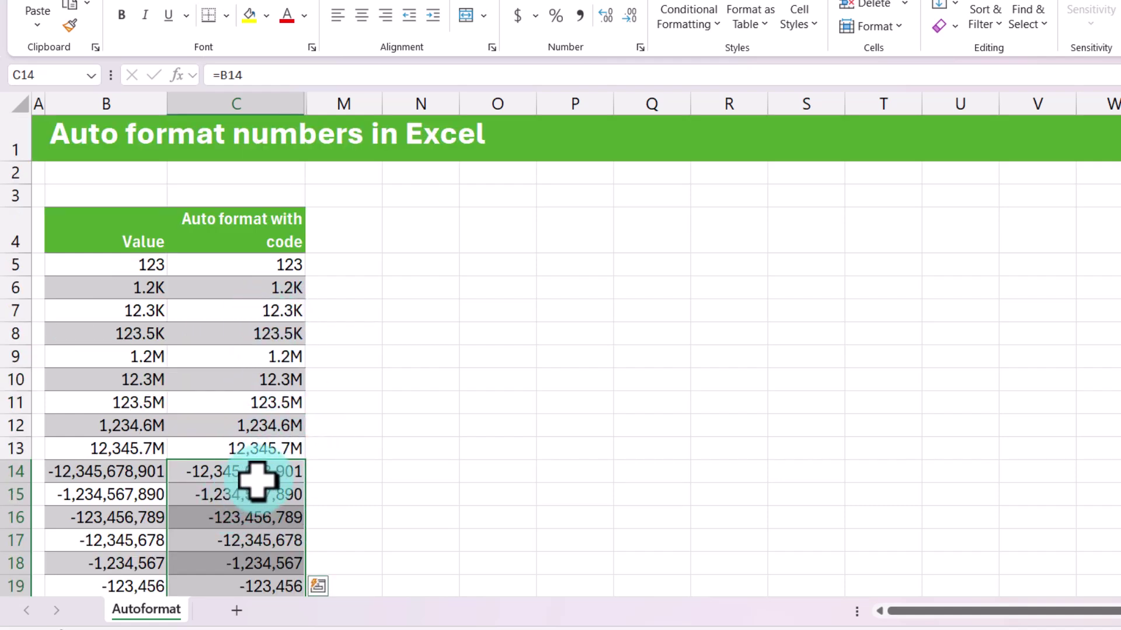
left_click(161, 349)
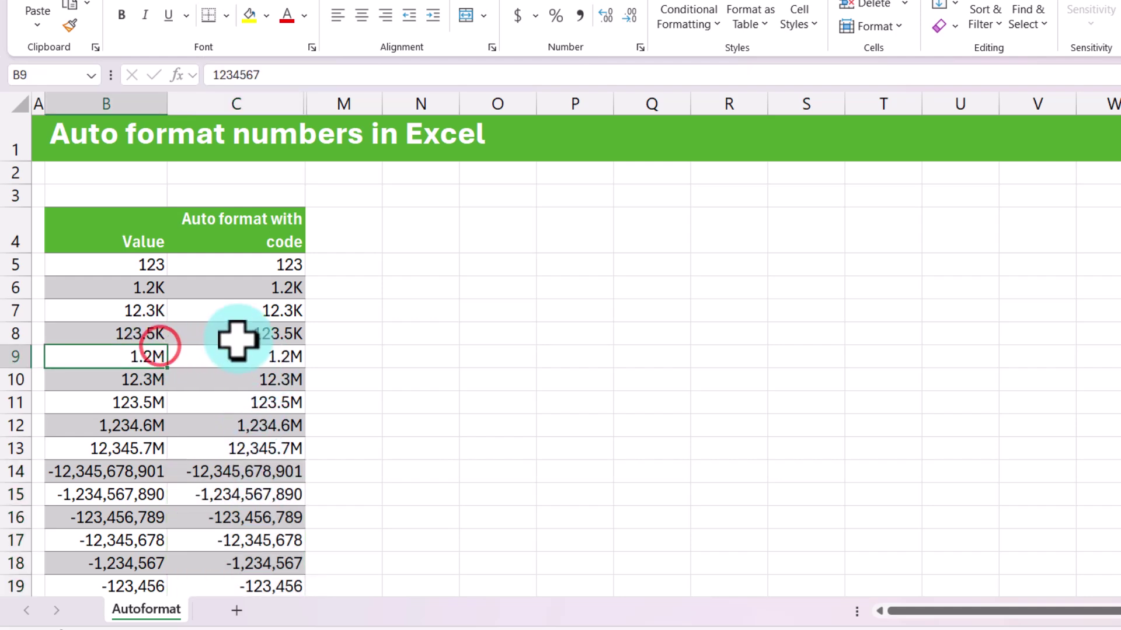
key("ctrl+1")
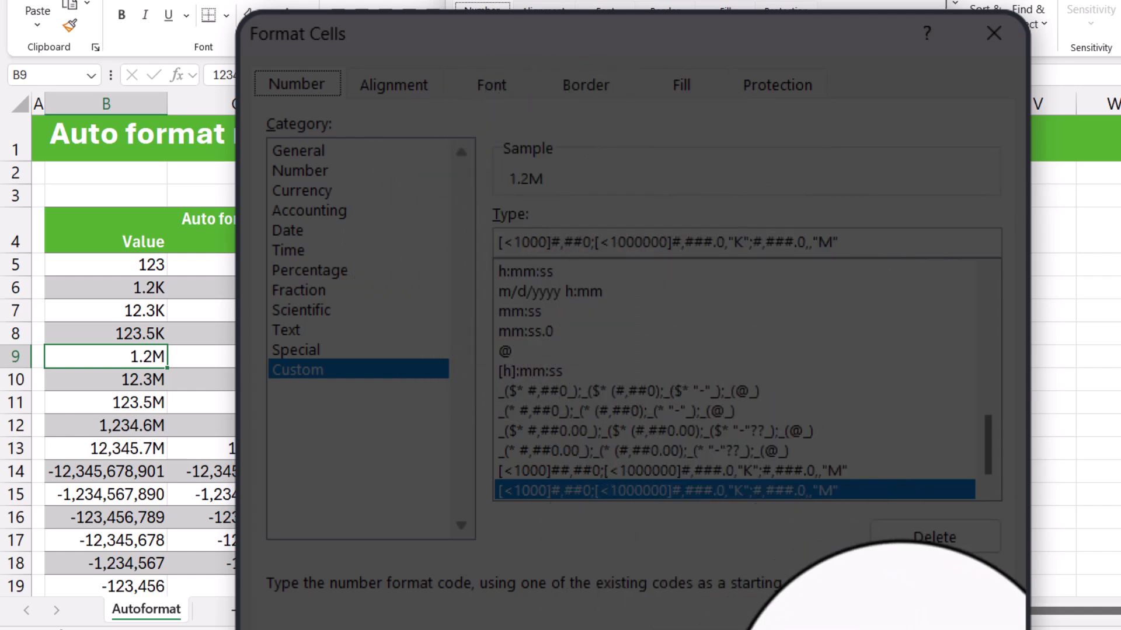
left_click(911, 613)
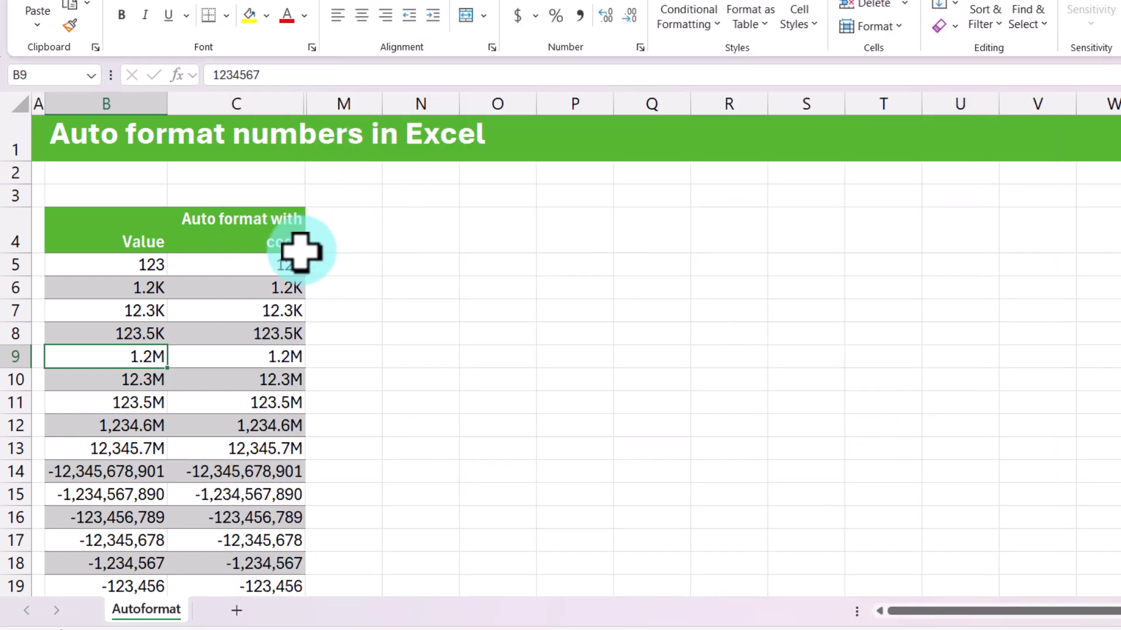
key("Up")
key("Right")
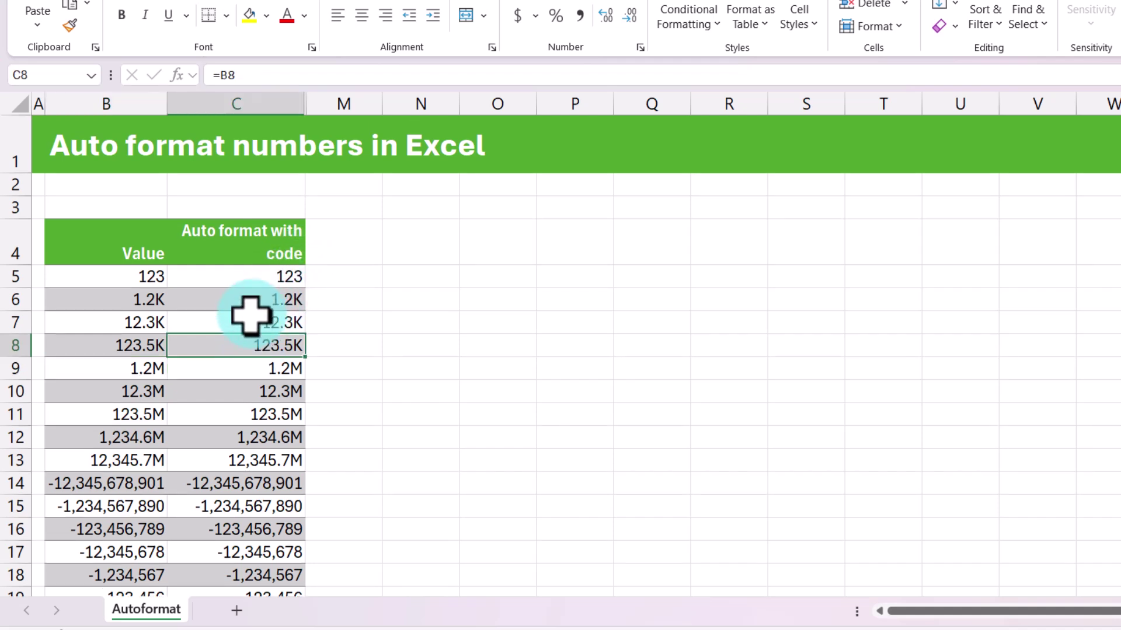
left_click_drag(251, 315, 259, 438)
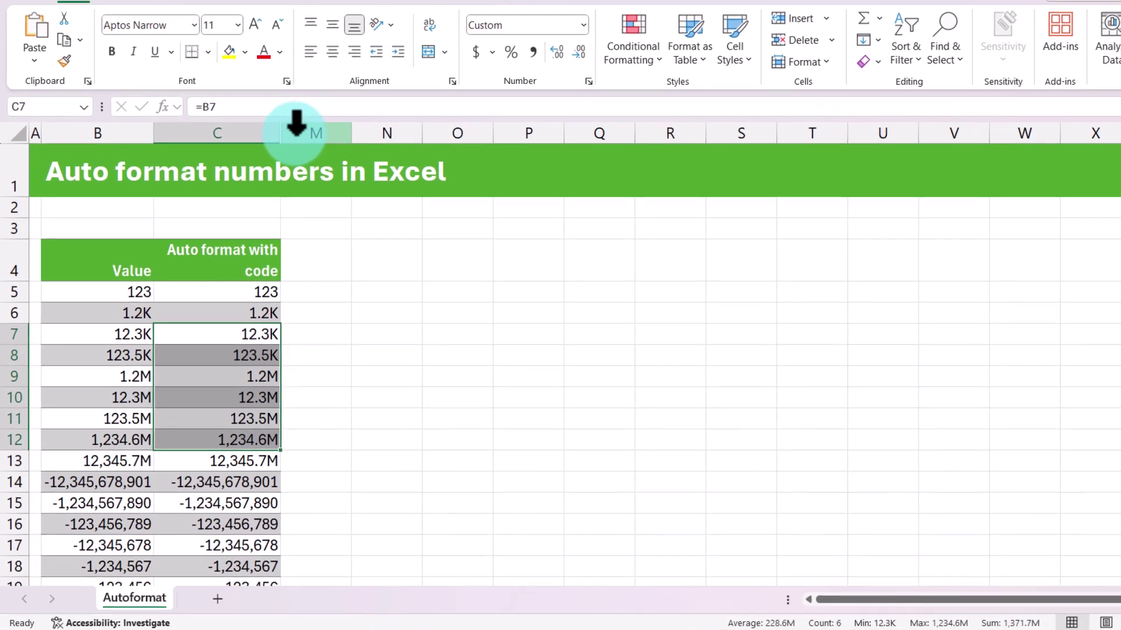
Step: Unhide columns D–L and select E9 to show its TEXT/LOOKUP formula
left_click_drag(318, 104, 288, 105)
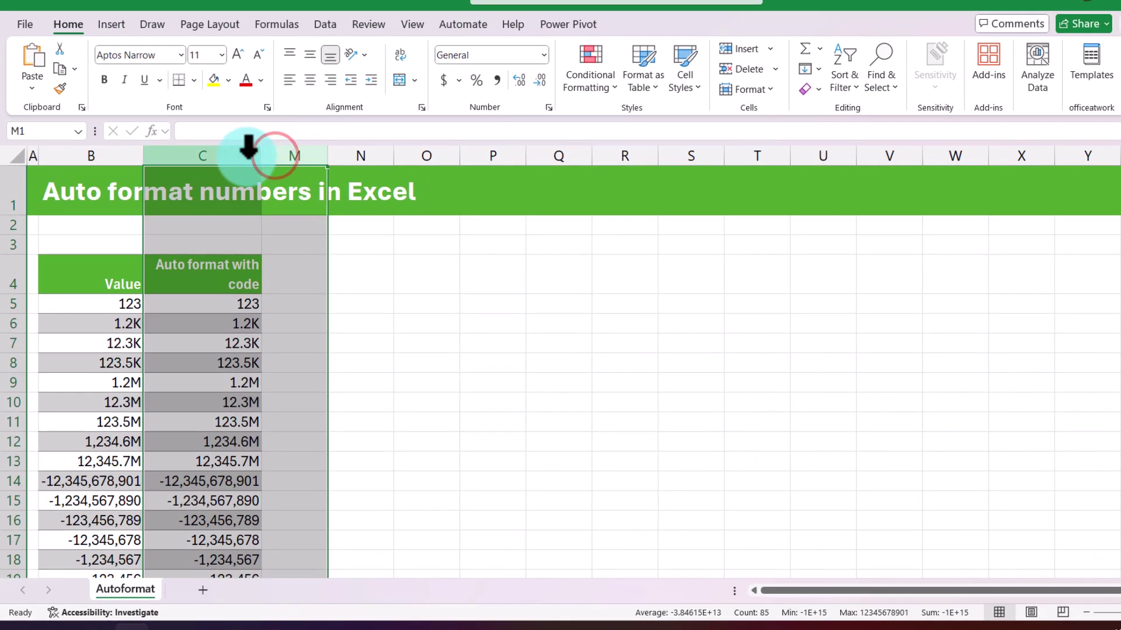
right_click(248, 149)
left_click(295, 452)
left_click(442, 376)
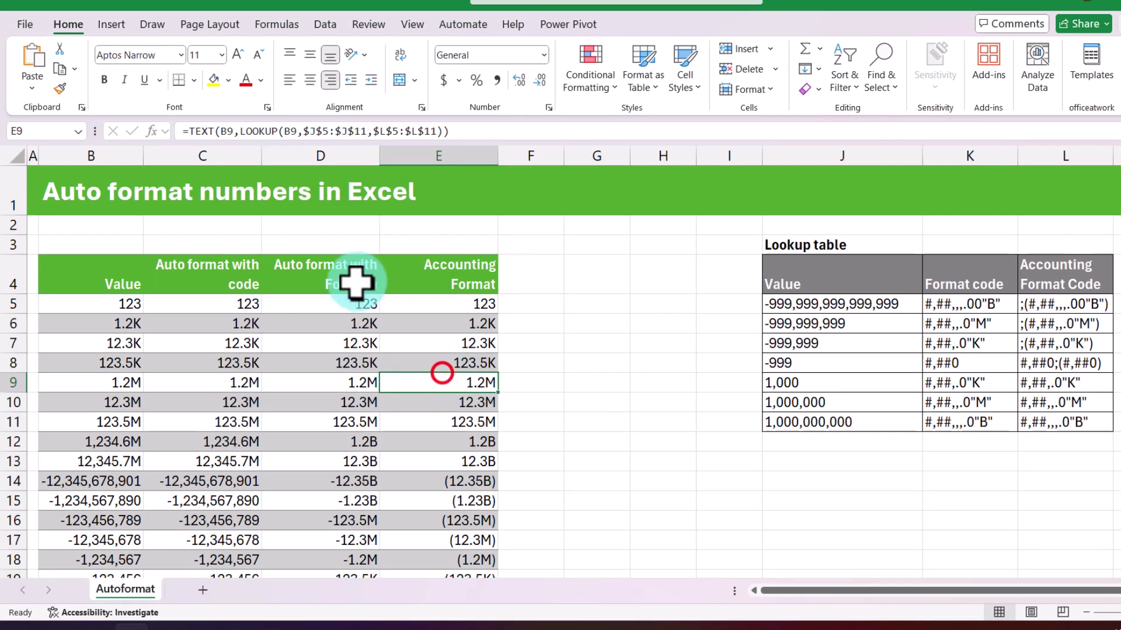
left_click(590, 285)
Step: Review the lookup table's Value thresholds and Format codes in J4:K11
left_click_drag(814, 270, 857, 407)
left_click_drag(998, 303, 986, 417)
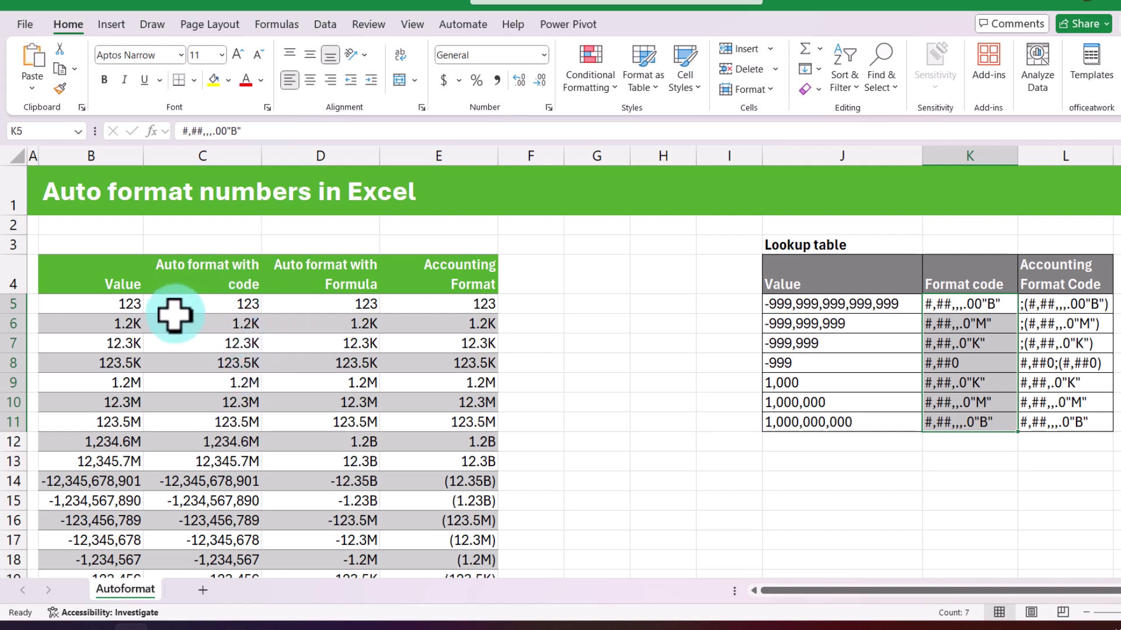
left_click(860, 302)
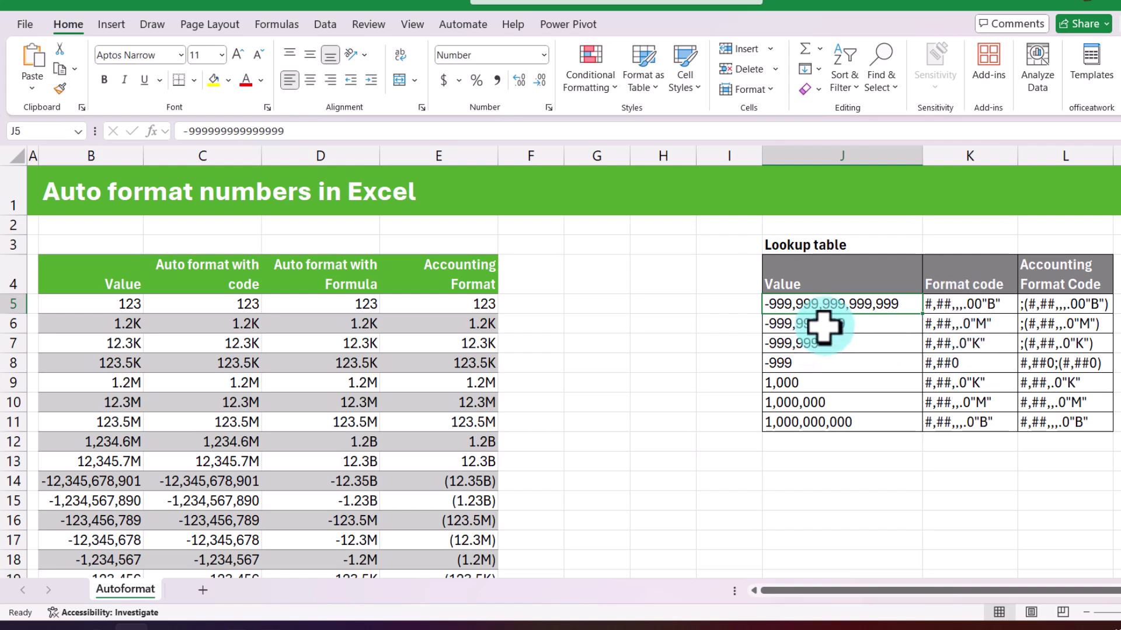
left_click_drag(813, 276, 967, 418)
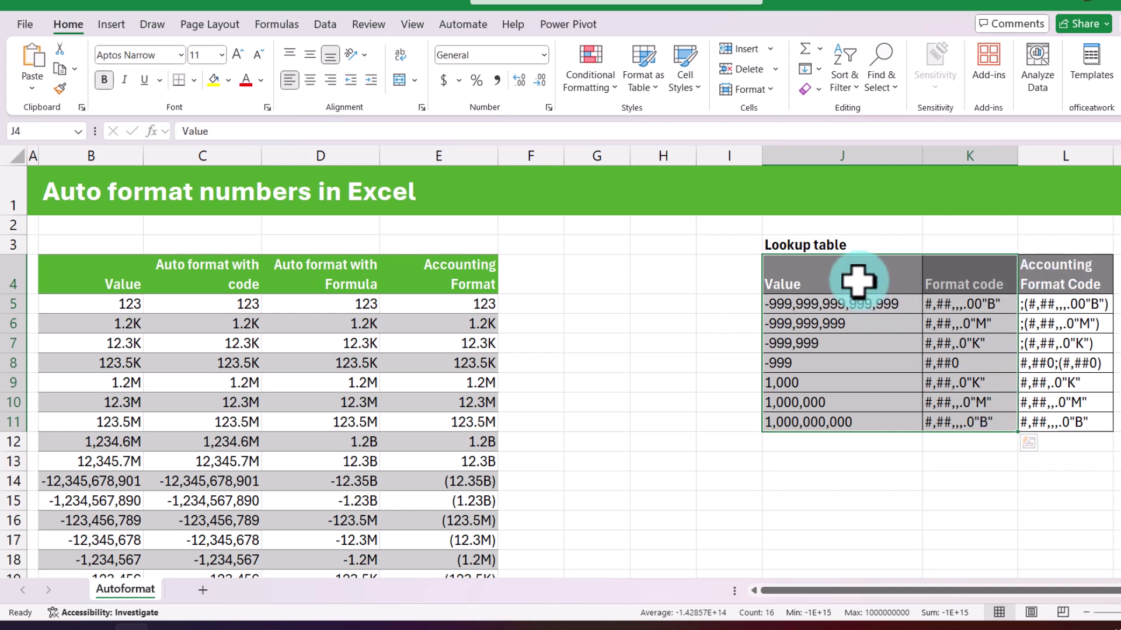
mouse_move(858, 279)
left_mouse_down()
mouse_move(948, 383)
mouse_move(965, 424)
mouse_move(971, 405)
left_mouse_up()
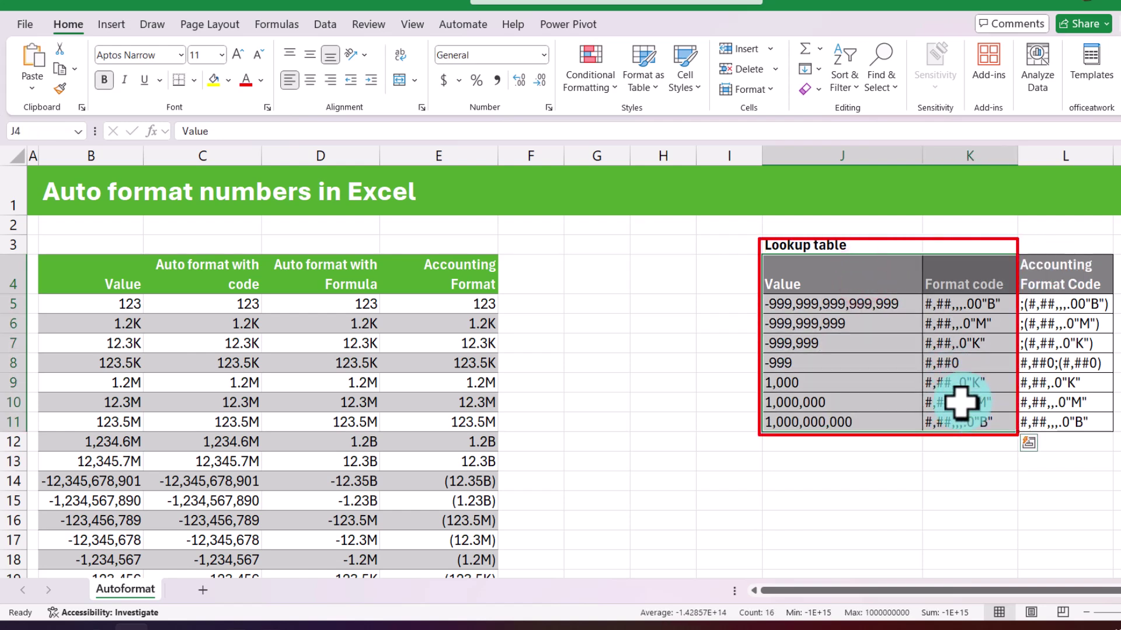
left_click(795, 309)
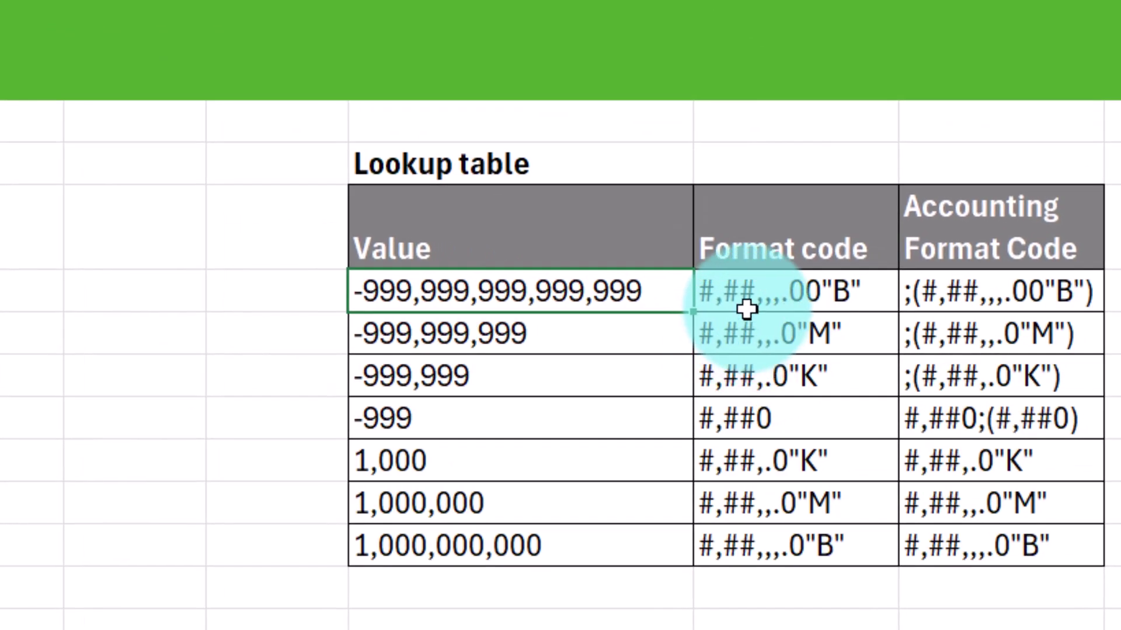
left_click(748, 301)
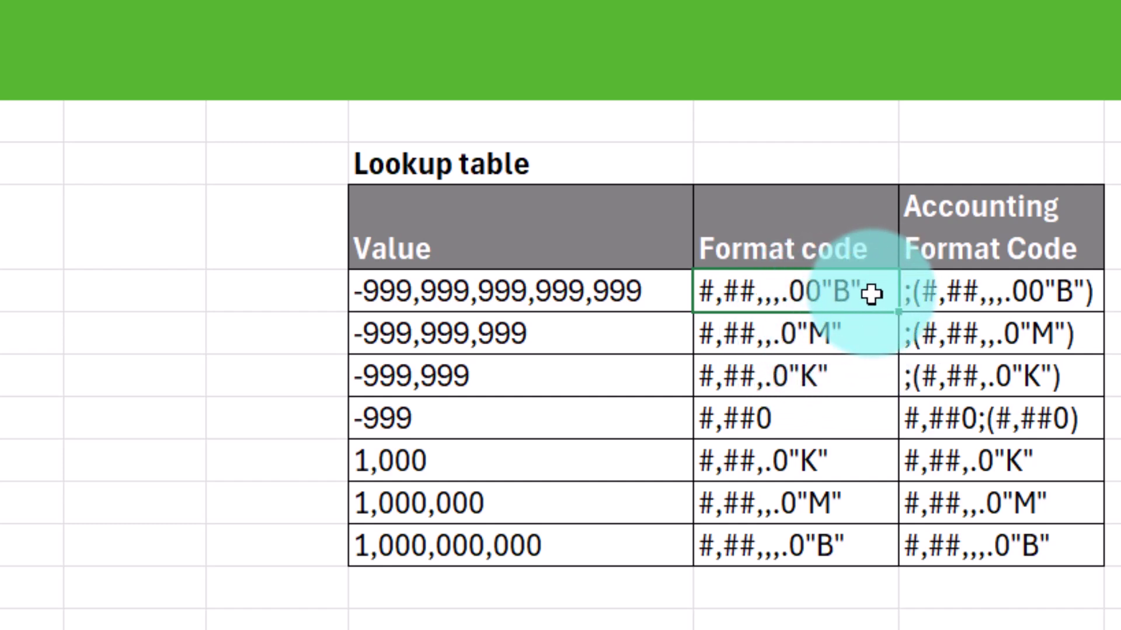
left_click(492, 327)
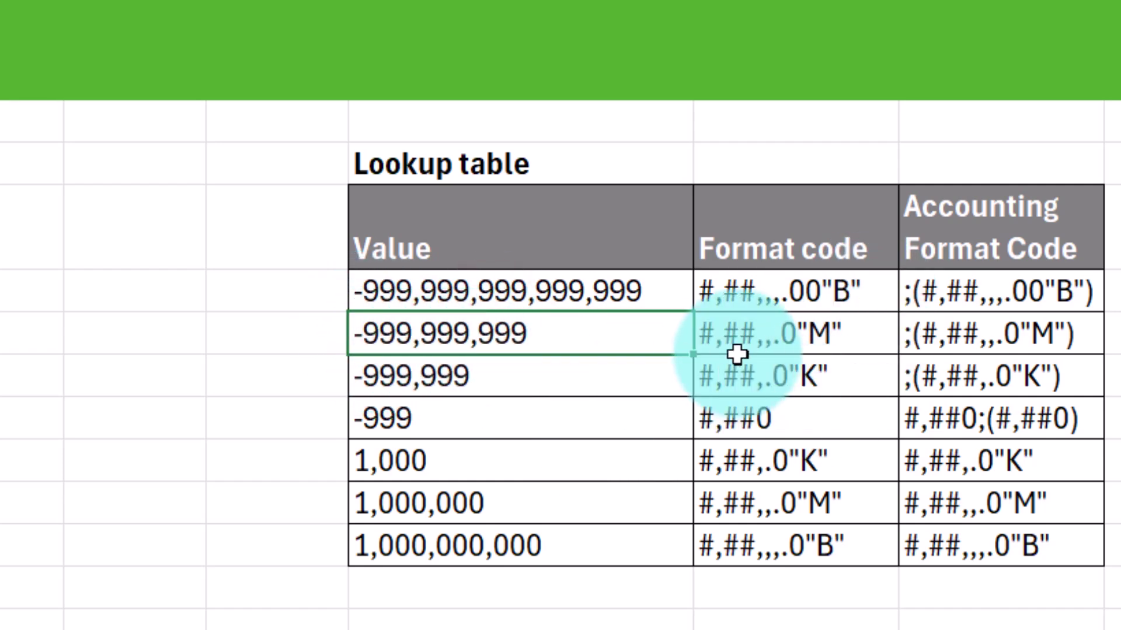
left_click(775, 328)
left_click(423, 363)
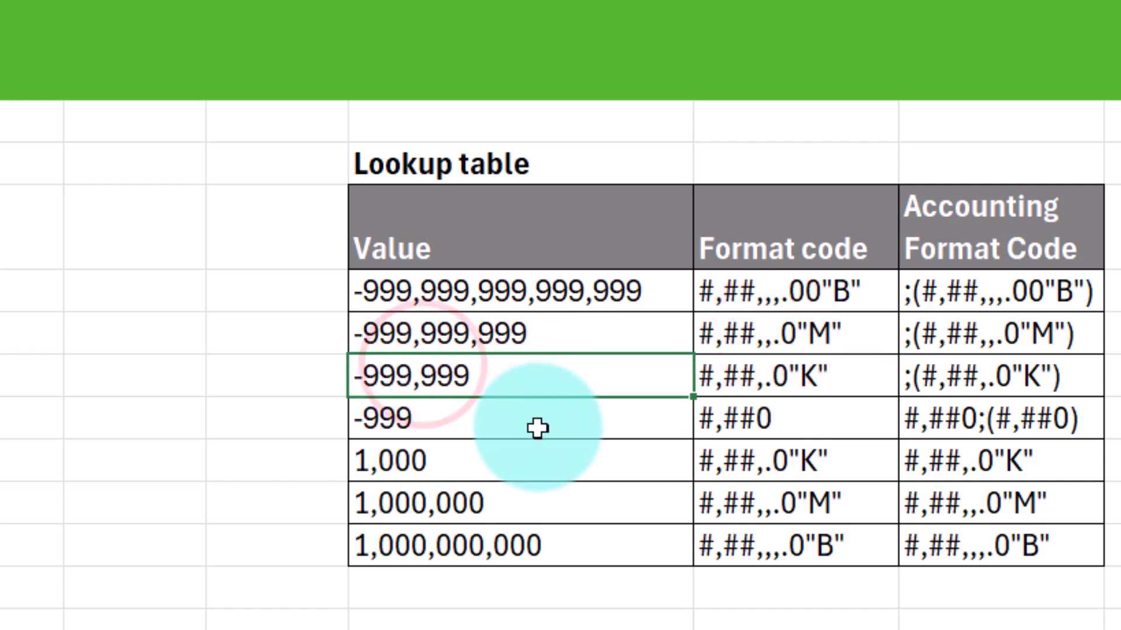
left_click(799, 378)
left_click(442, 436)
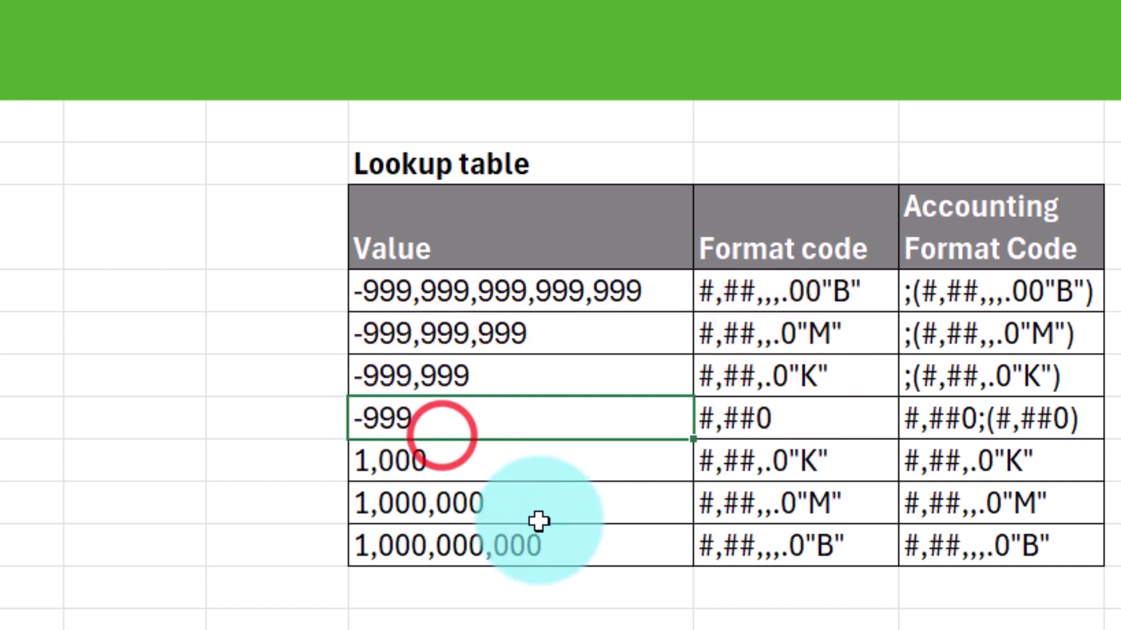
left_click(764, 422)
left_click(425, 463)
left_click(775, 465)
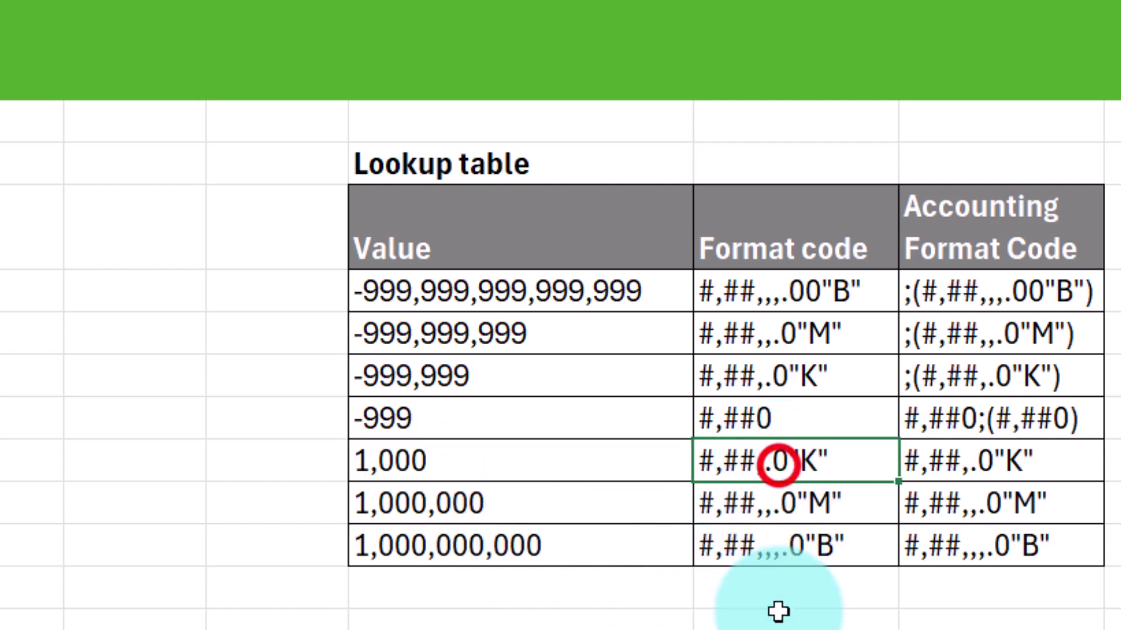
left_click(777, 509)
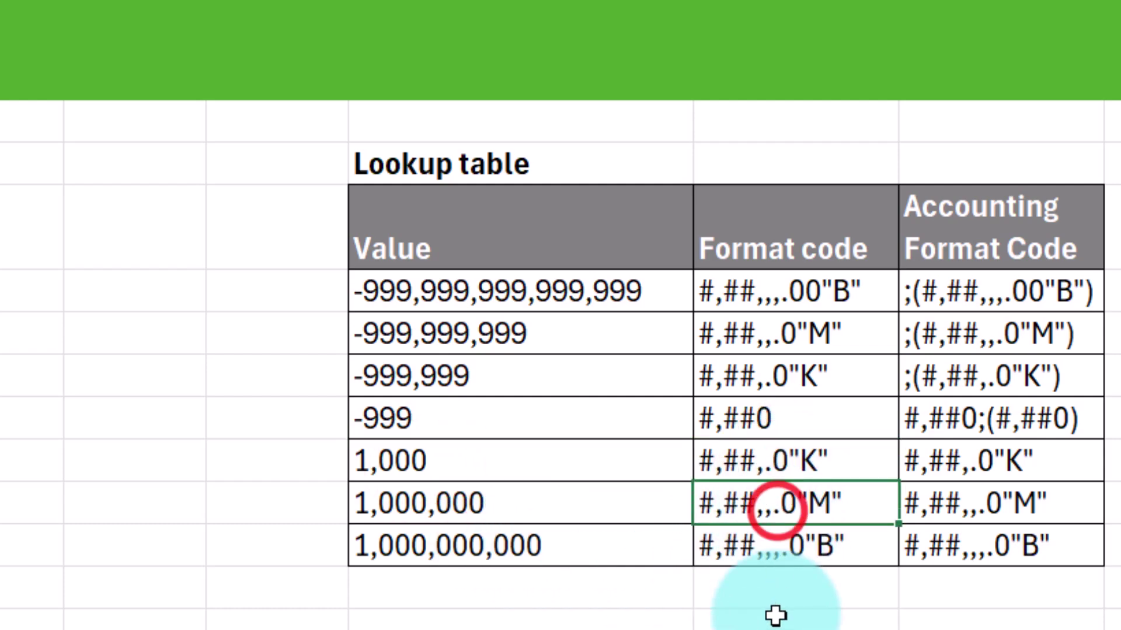
left_click(775, 554)
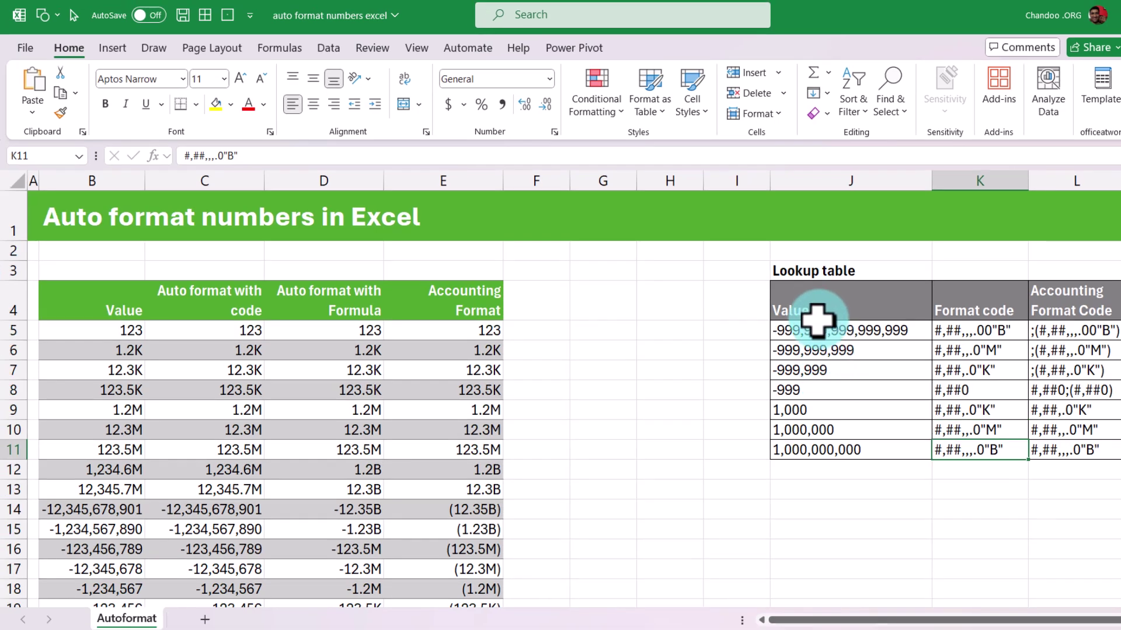
Step: Compare the value 123 with the lookup table's thresholds and its #,##0 format code
left_click_drag(817, 318, 966, 455)
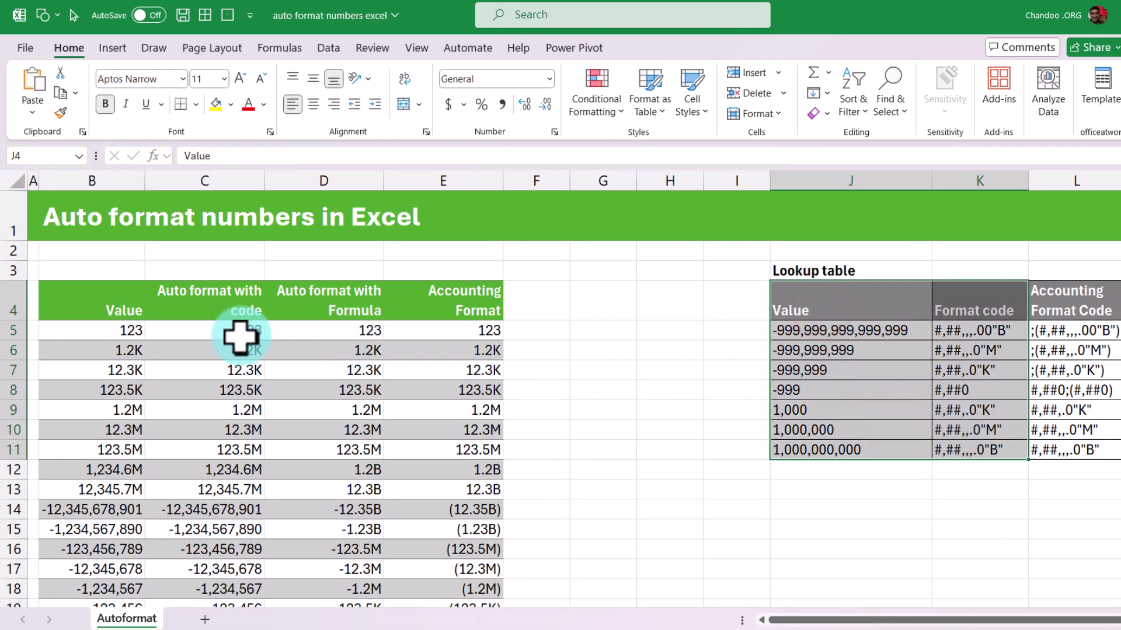
left_click(120, 335)
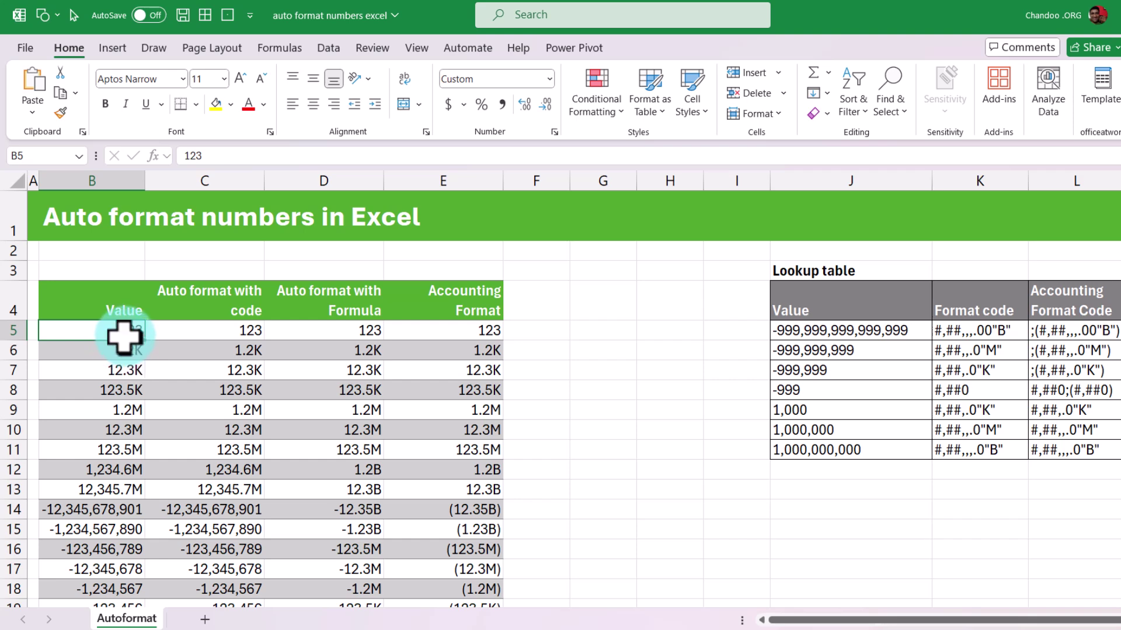
left_click_drag(877, 331, 885, 455)
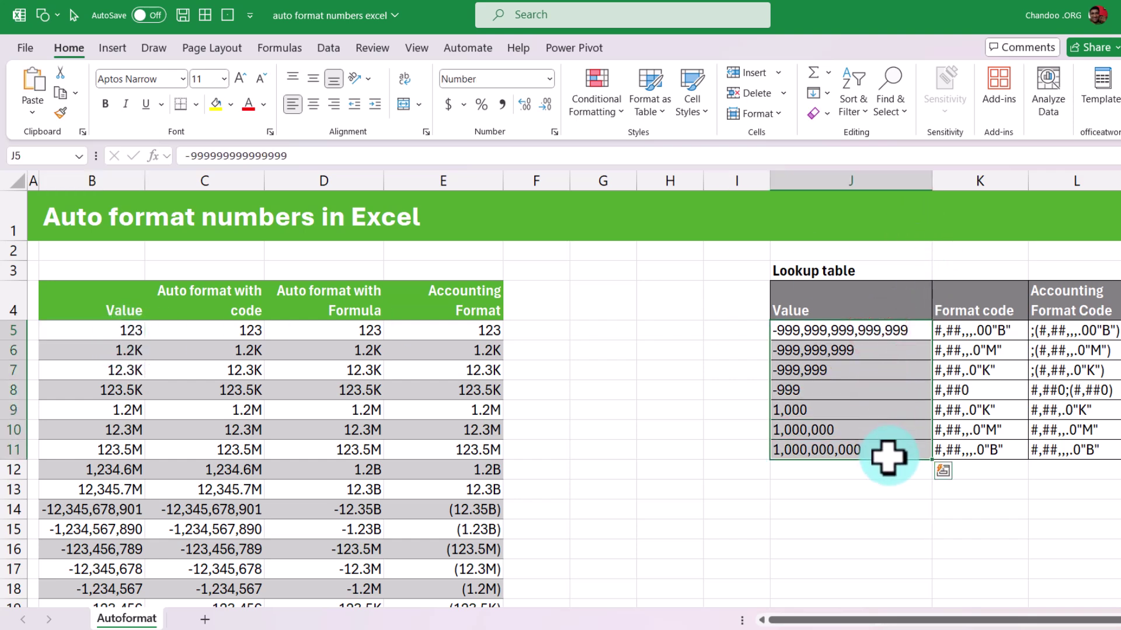
left_click(974, 393)
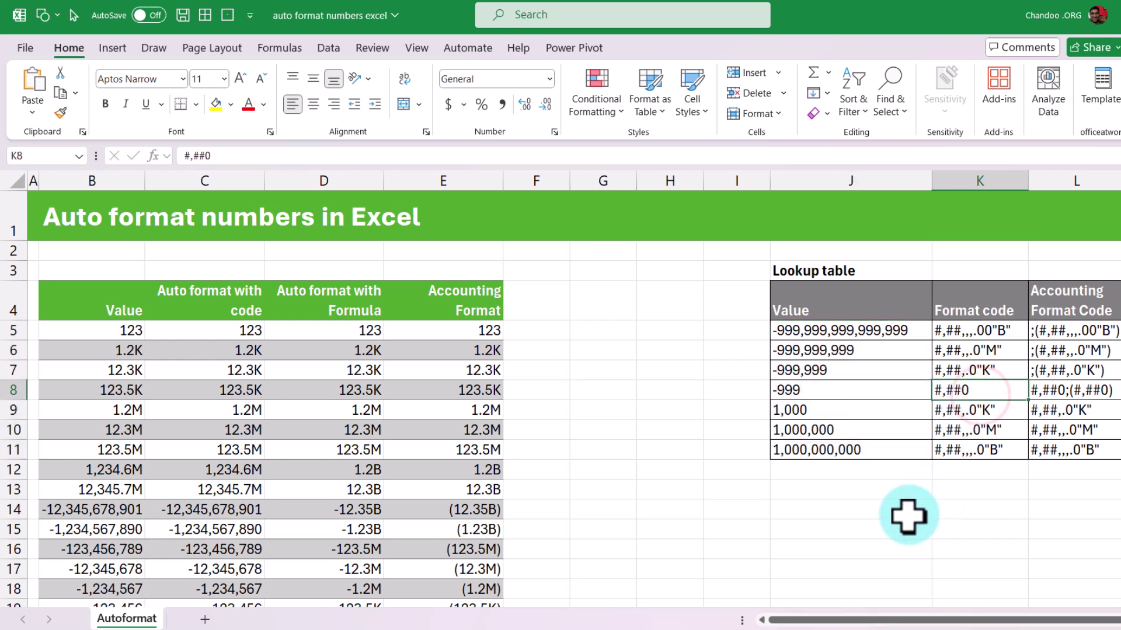
Step: Inspect D5's =TEXT(B5,LOOKUP(B5,$J$5:$J$11,$K$5:$K$11)), previewing the LOOKUP part, and commit it
double_click(367, 331)
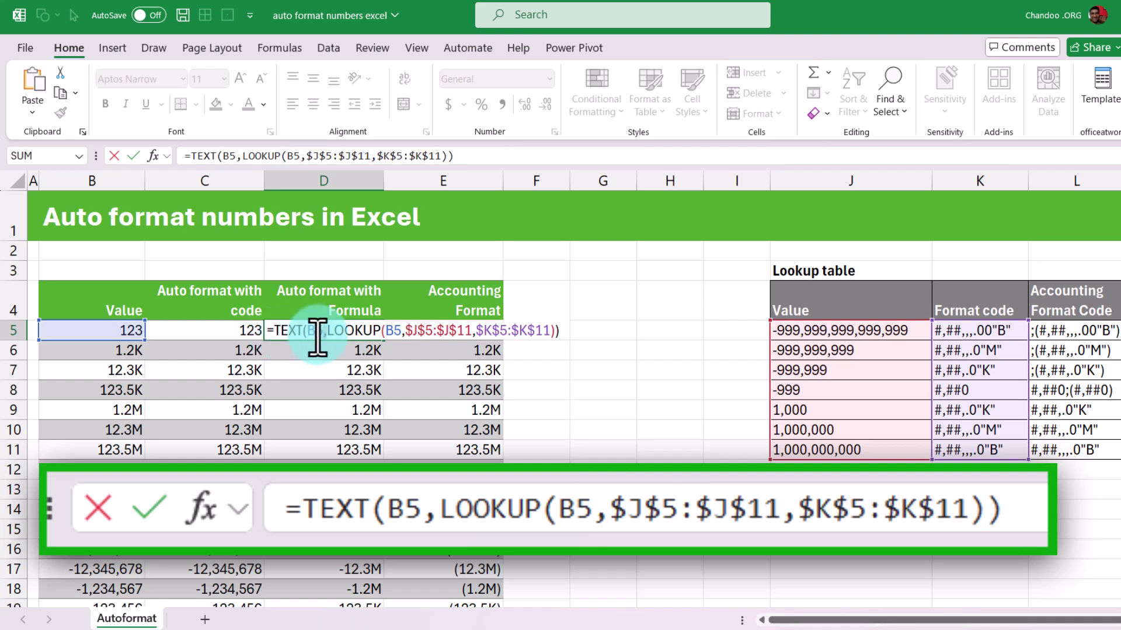
left_click_drag(339, 333, 555, 333)
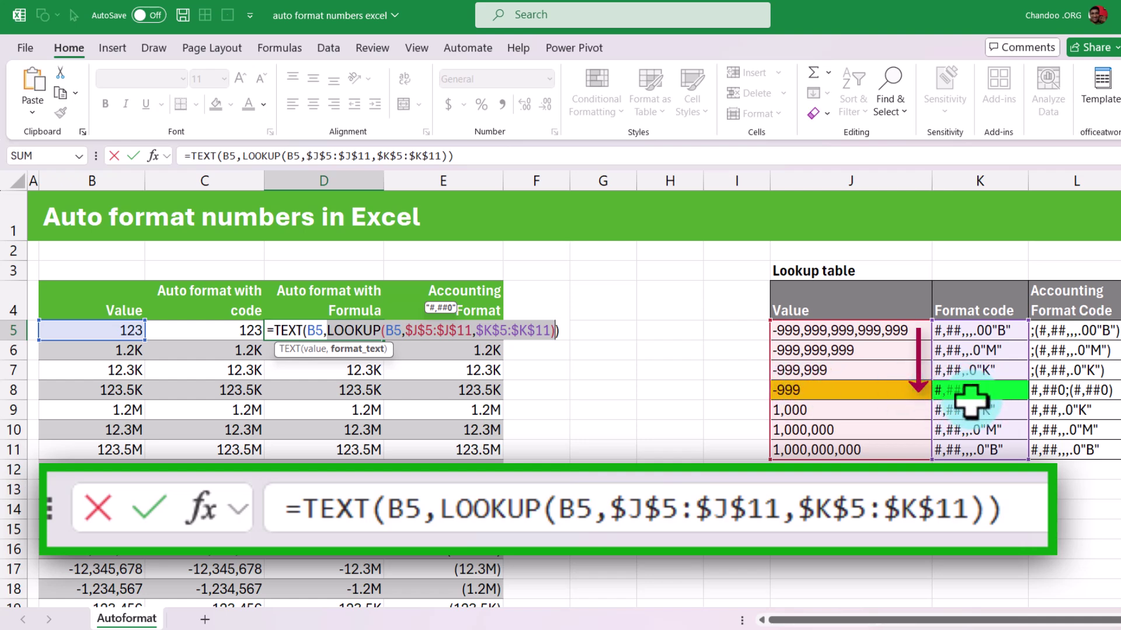
left_click_drag(327, 331, 556, 332)
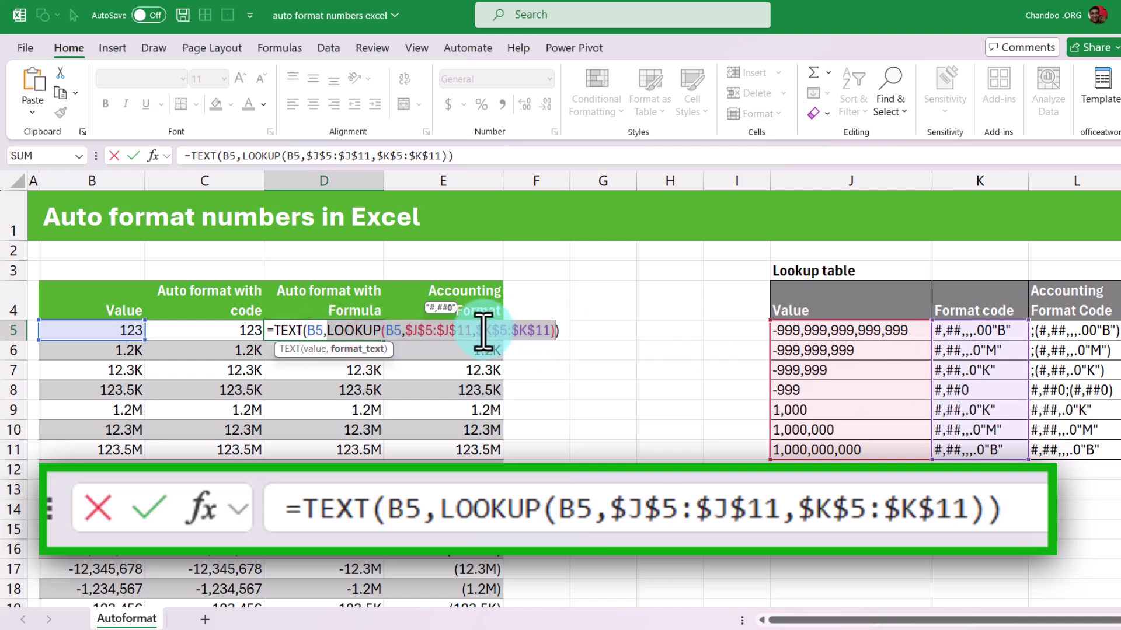
left_click(314, 331)
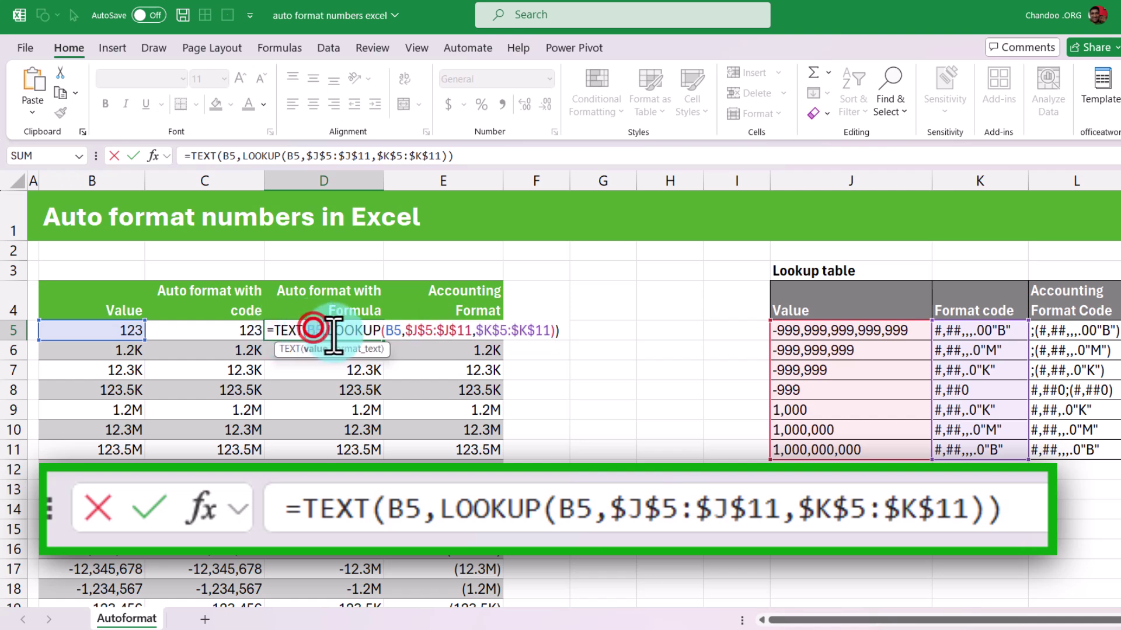
left_click(564, 328)
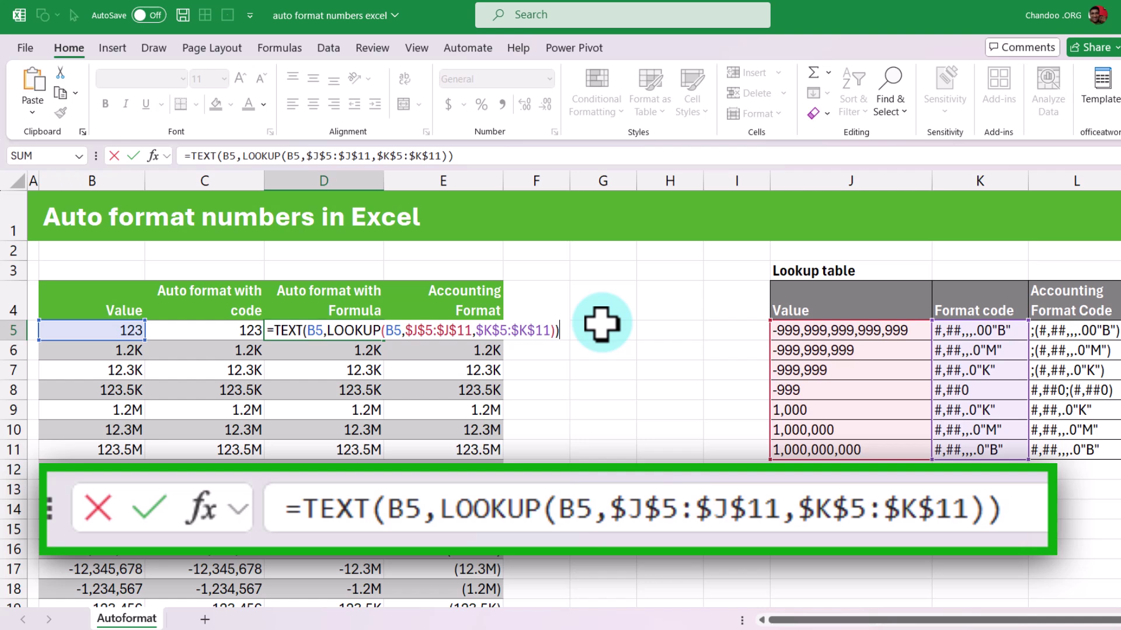
key("Return")
left_click(279, 330)
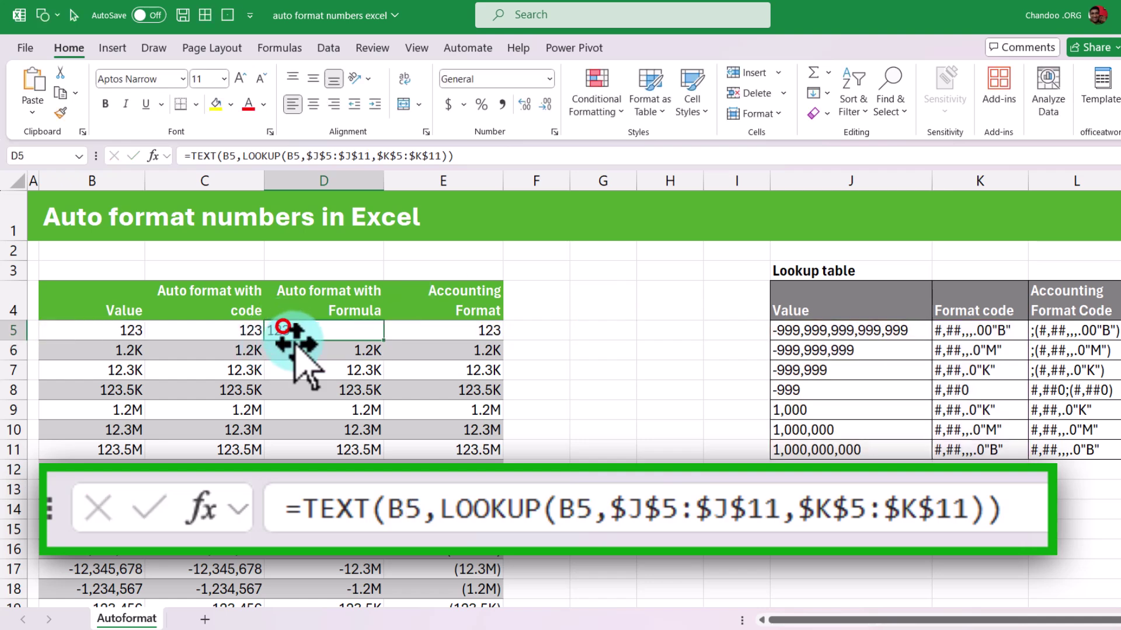
left_click(123, 350)
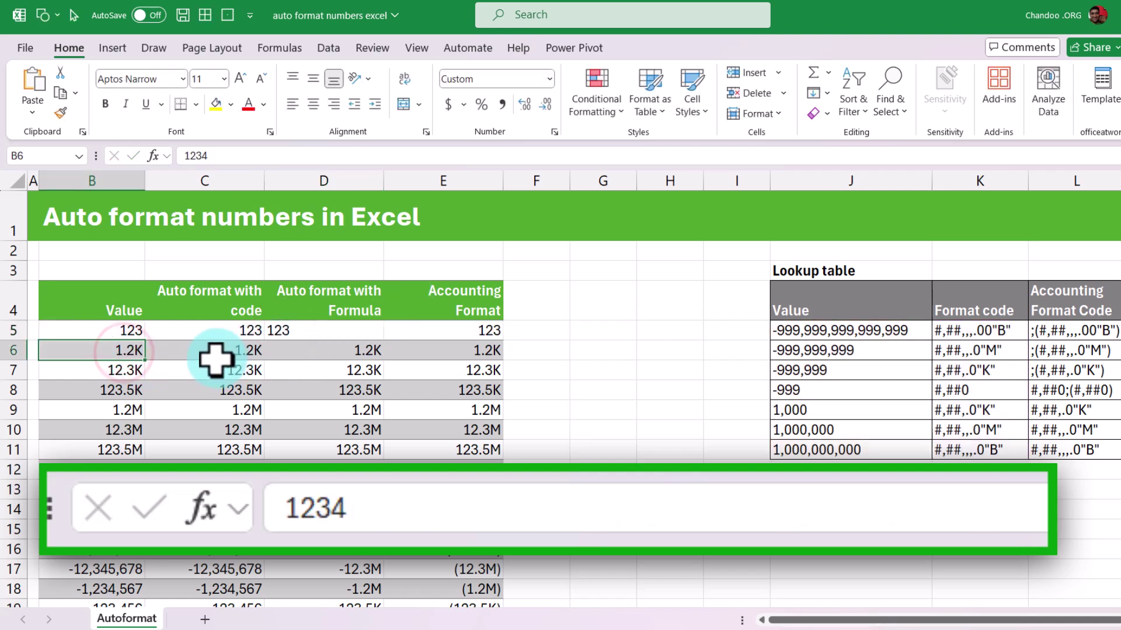
left_click(345, 352)
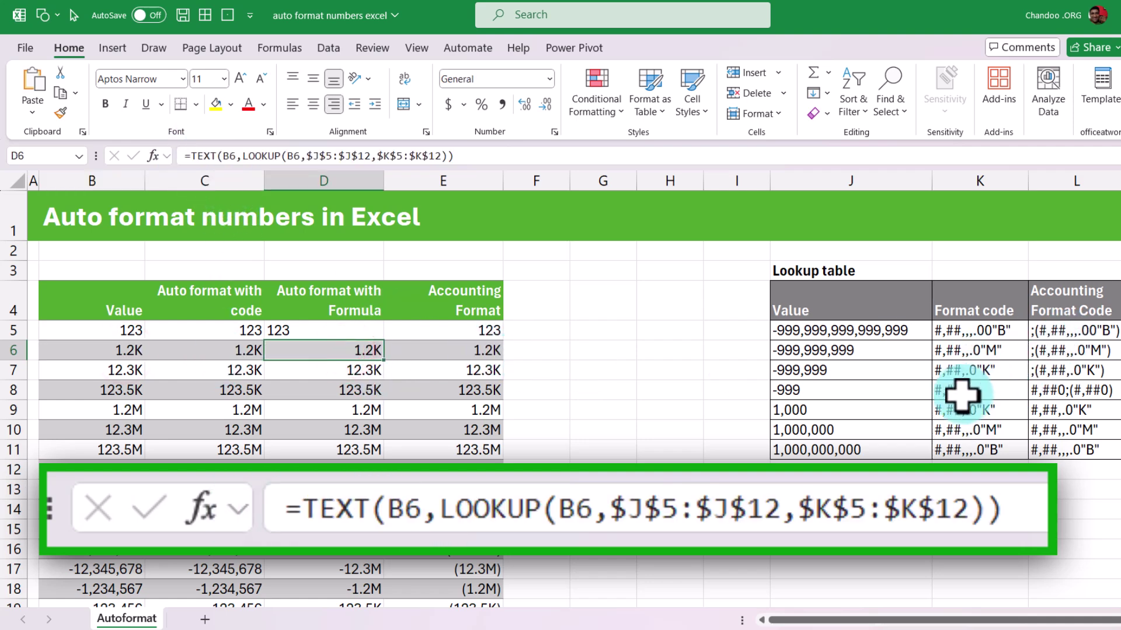
scroll(283, 412, "down", 3)
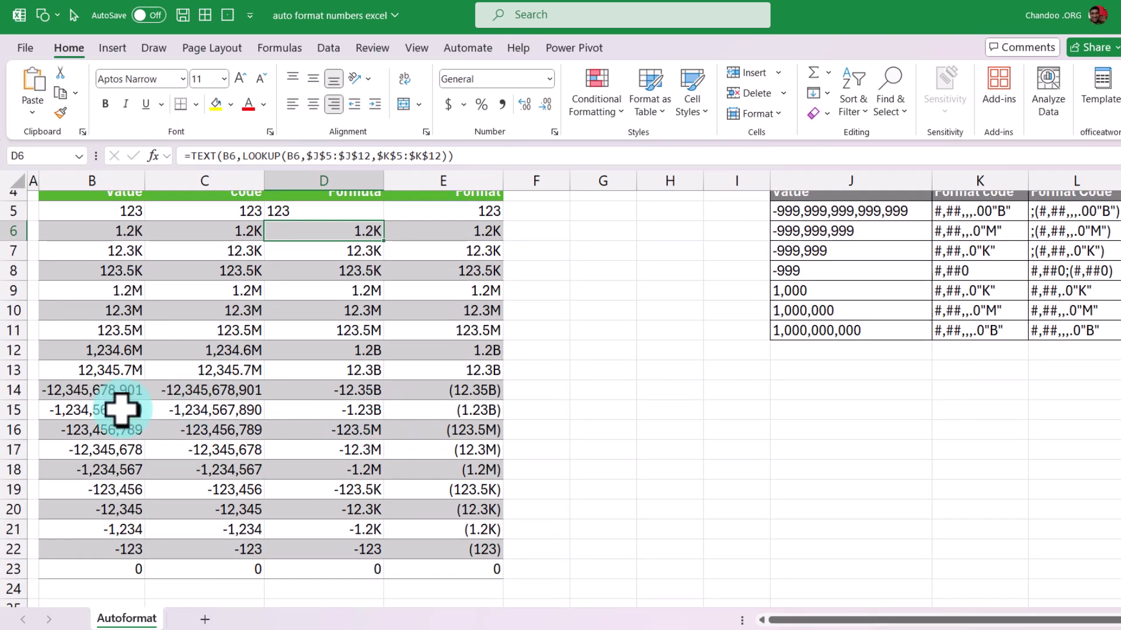
left_click(63, 388)
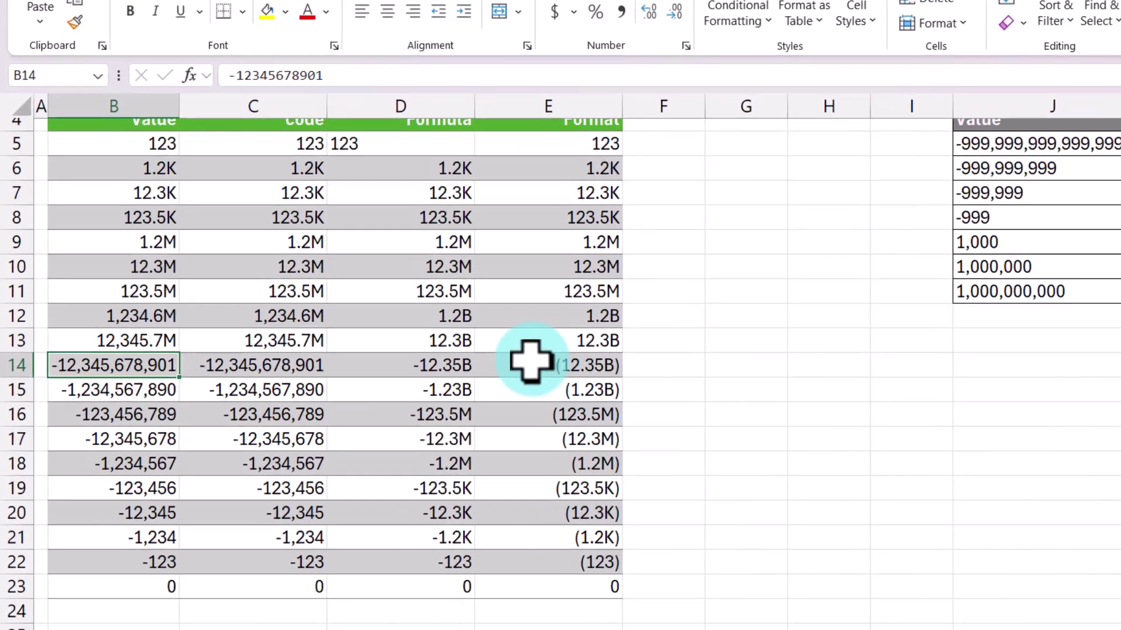
left_click(370, 390)
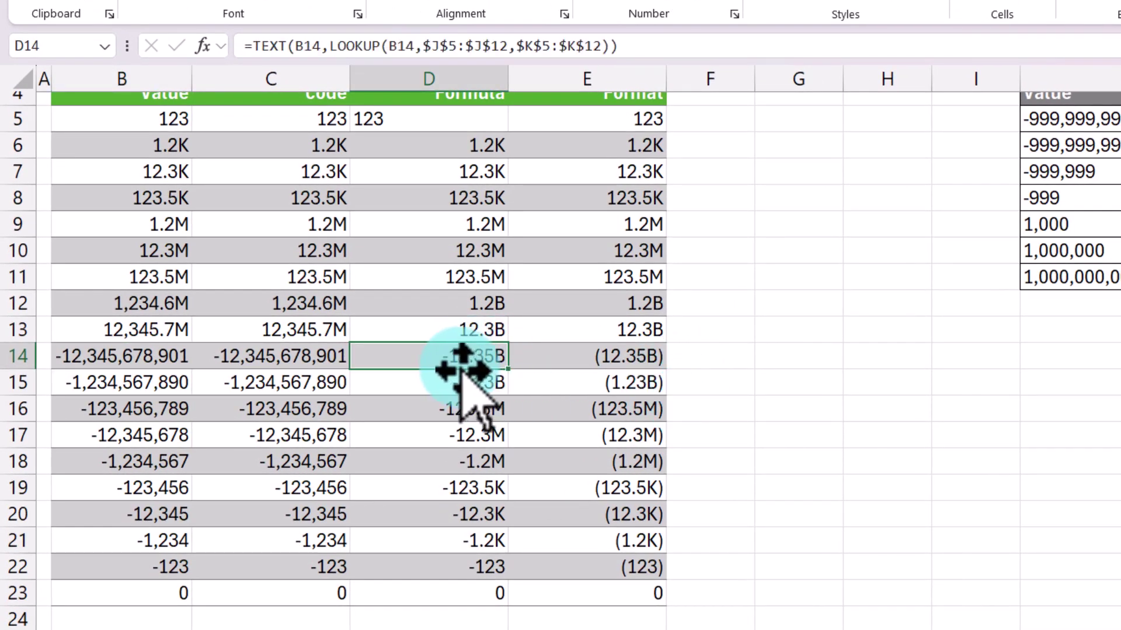
left_click(484, 591)
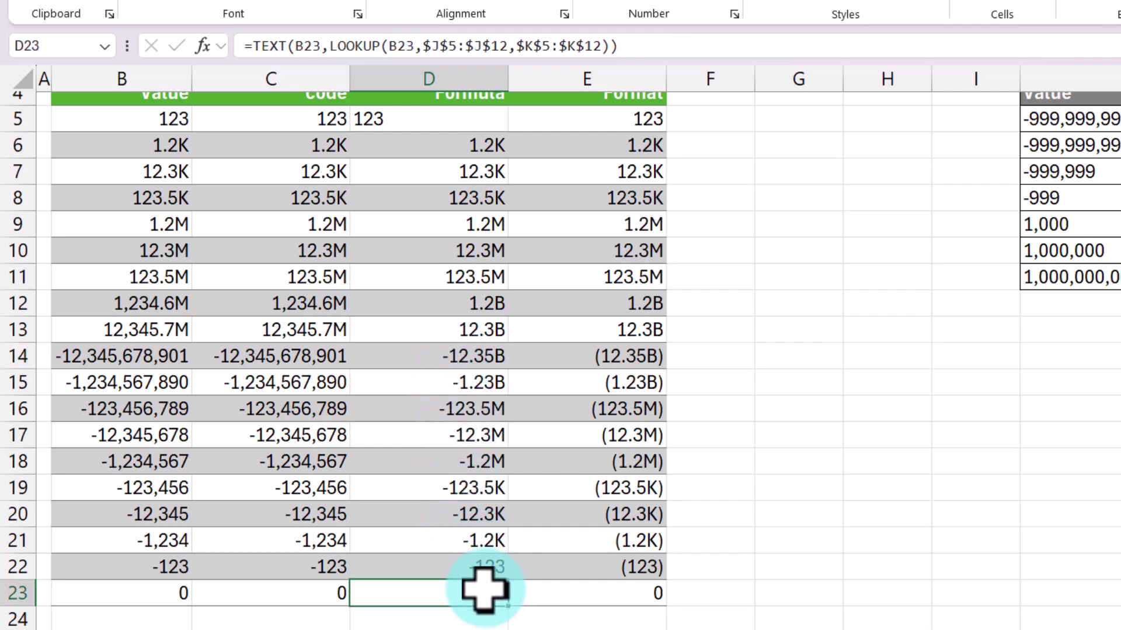
left_click_drag(467, 362, 455, 569)
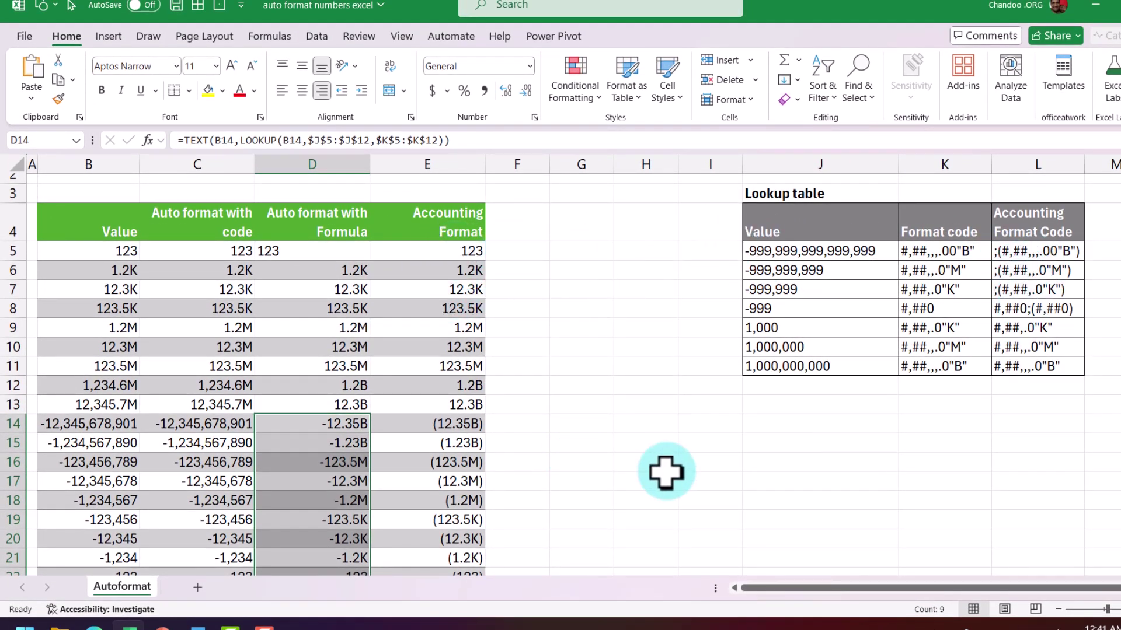
left_click(1023, 216)
left_click_drag(1023, 216, 1028, 367)
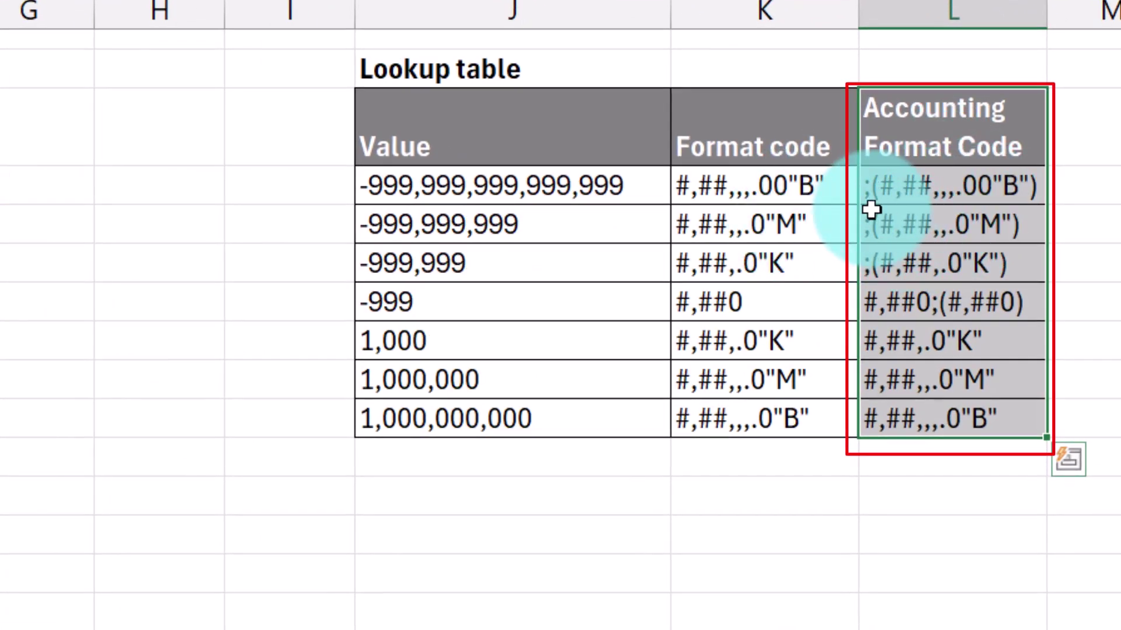
left_click(872, 188)
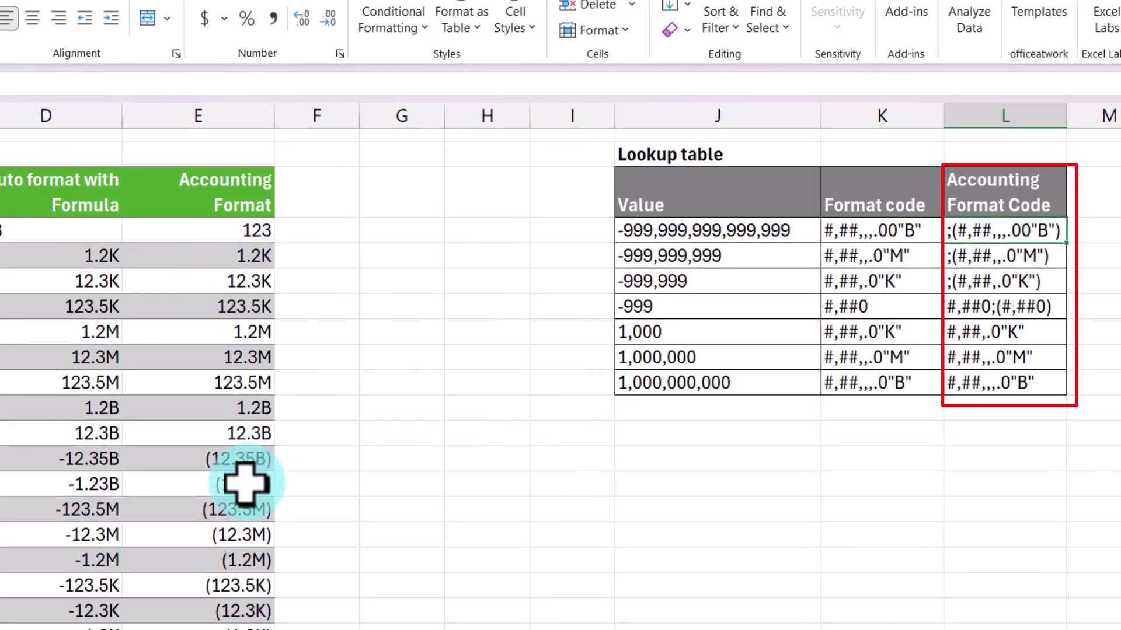
left_click(124, 495)
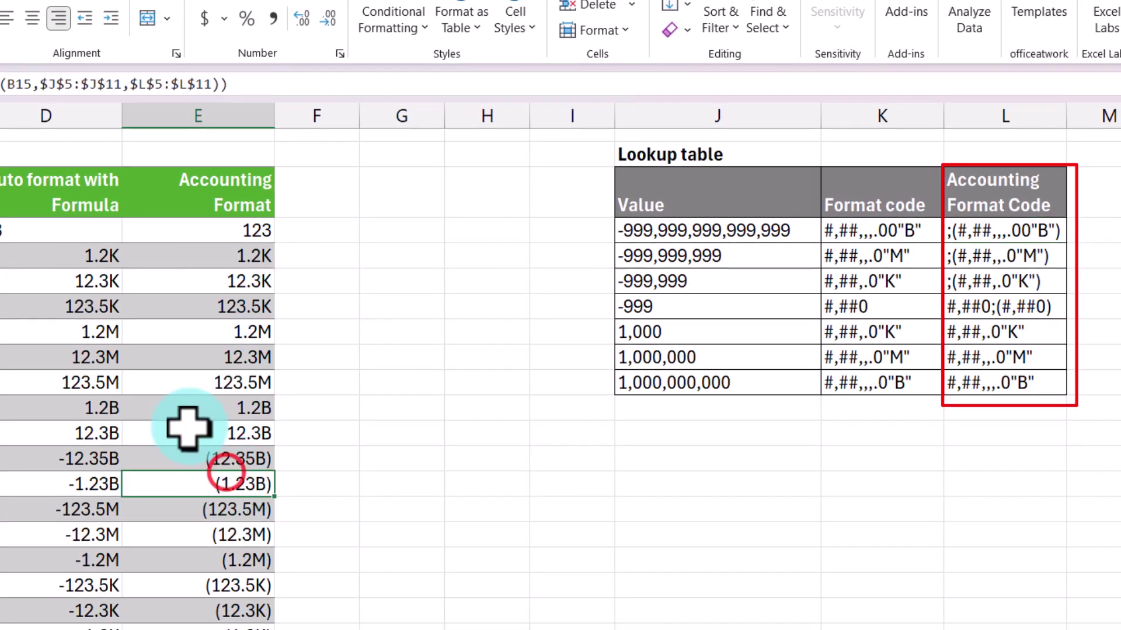
left_click(200, 459)
scroll(245, 450, "down", 1)
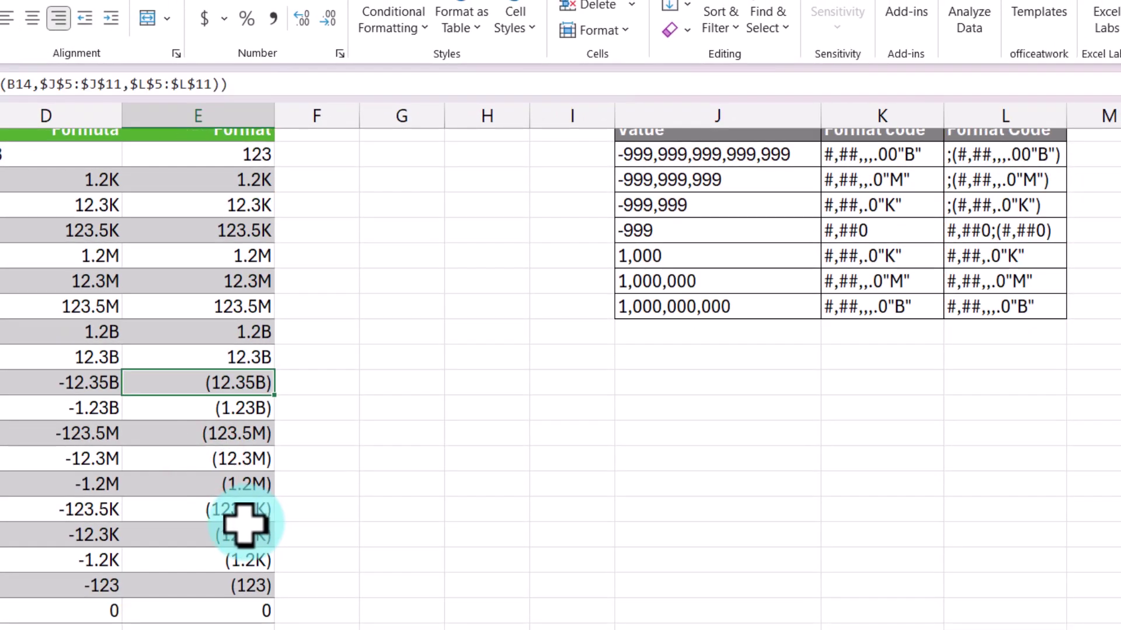
scroll(244, 514, "up", 2)
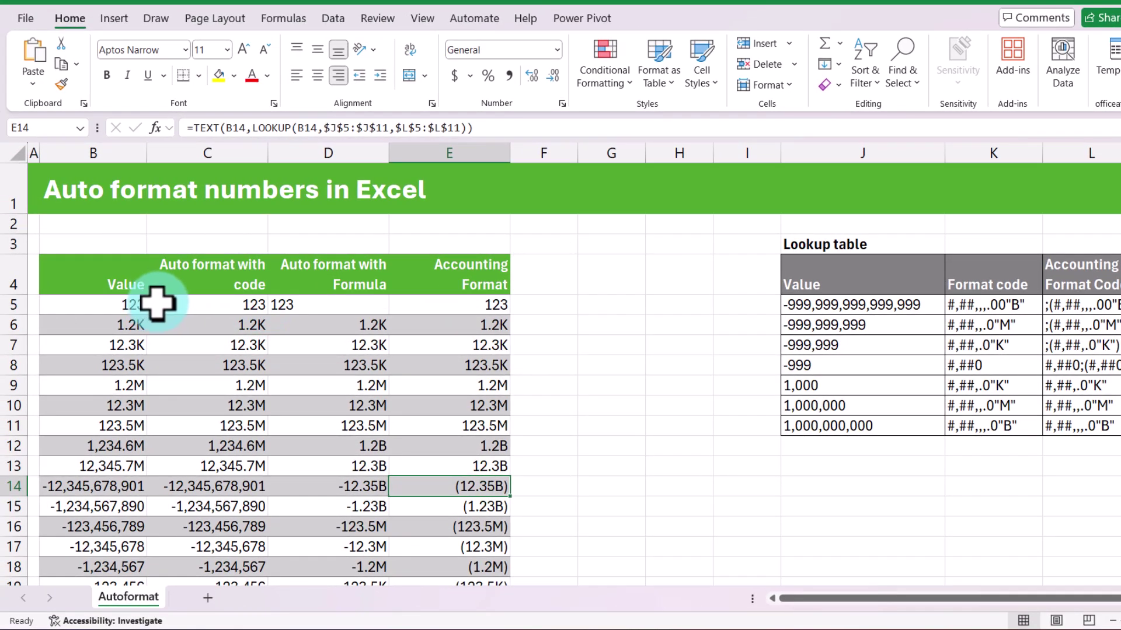
left_click_drag(819, 270, 1100, 426)
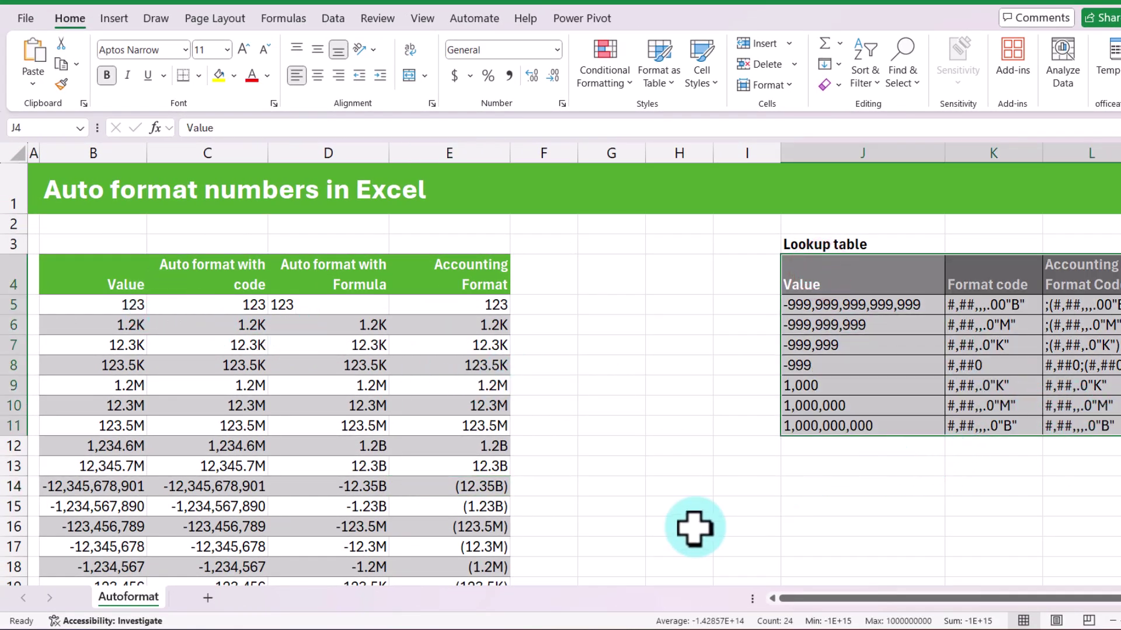